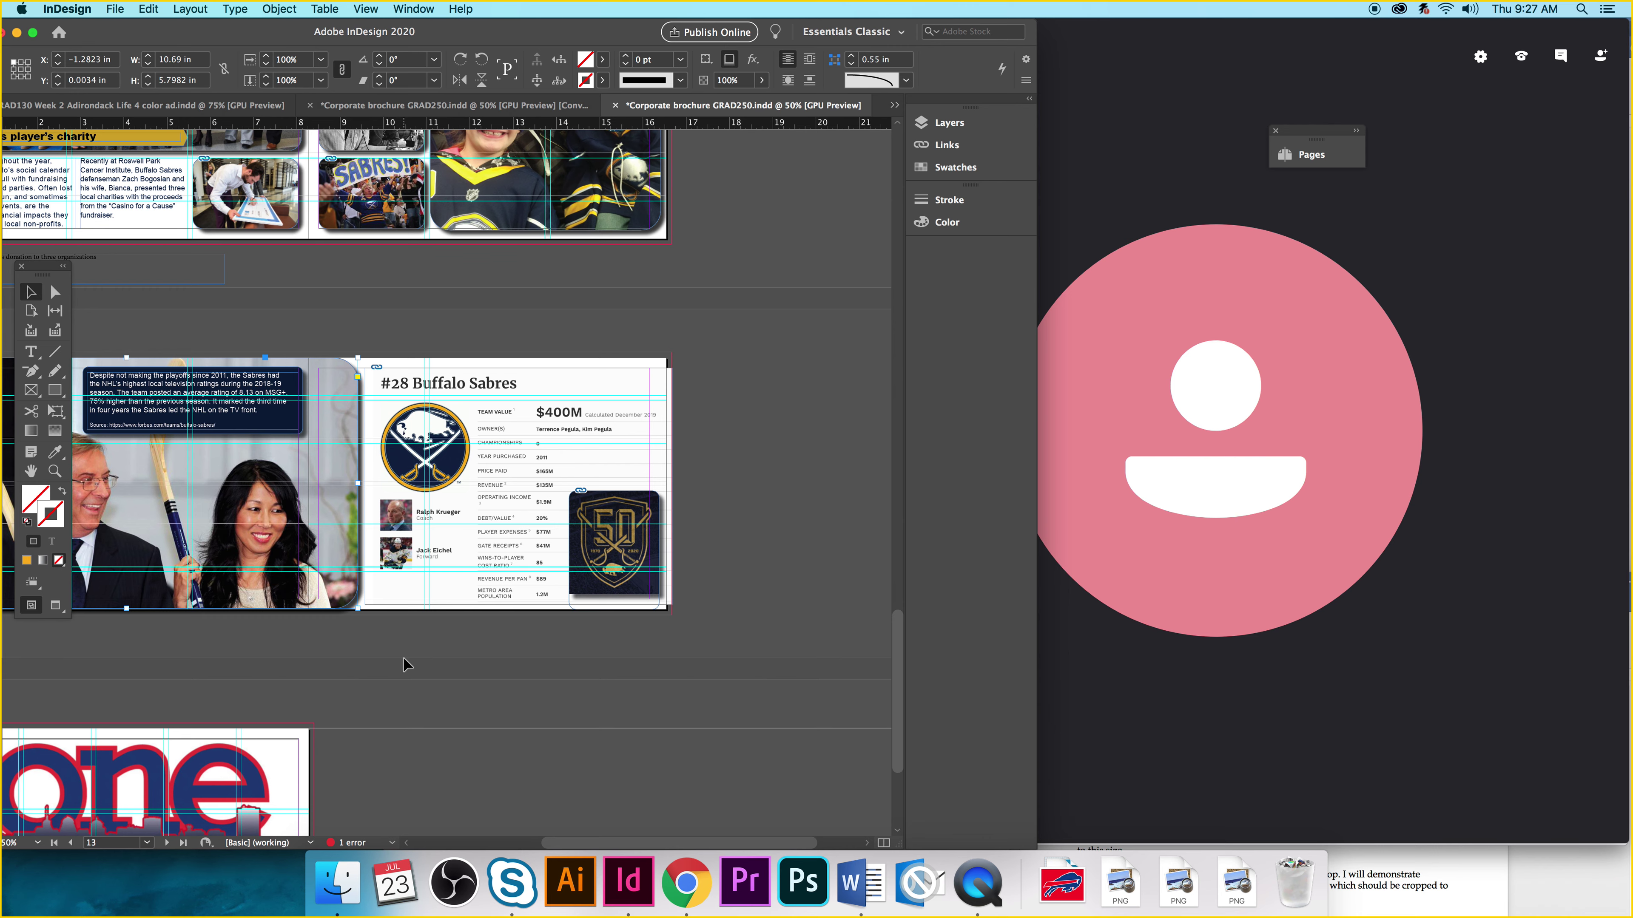
Examine the One Buffalo back cover and the #28 Buffalo Sabres spread of the brochure at different magnifications.
{"action": "scroll", "coordinate": [435, 649], "scroll_direction": "down", "scroll_amount": 5}
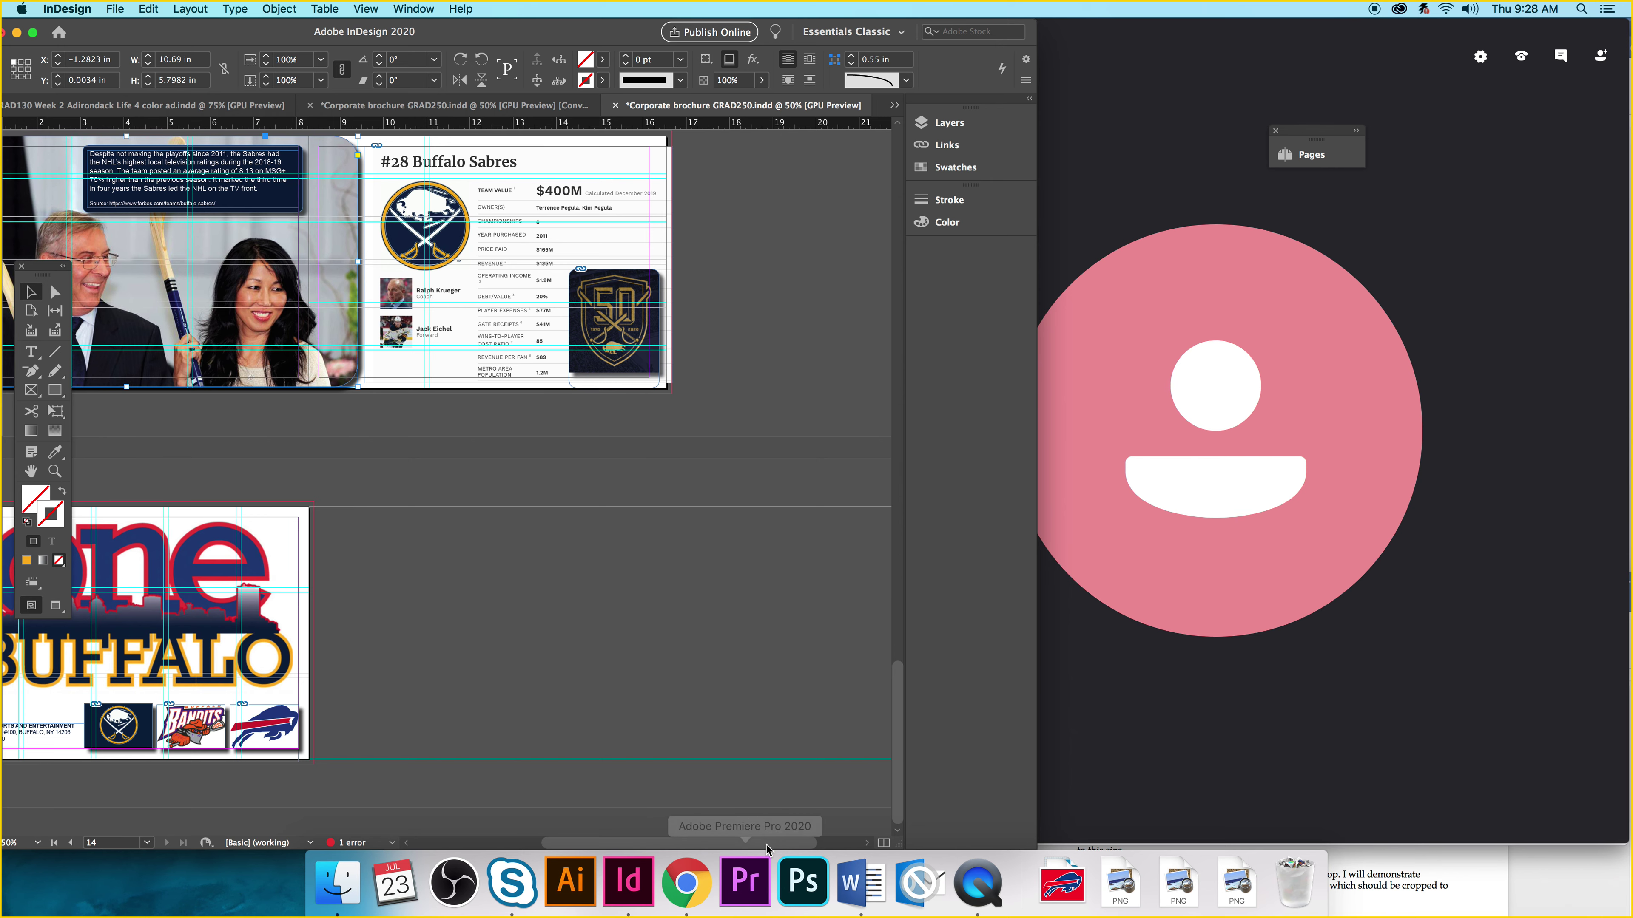
{"action": "left_click_drag", "start_coordinate": [765, 843], "coordinate": [696, 839]}
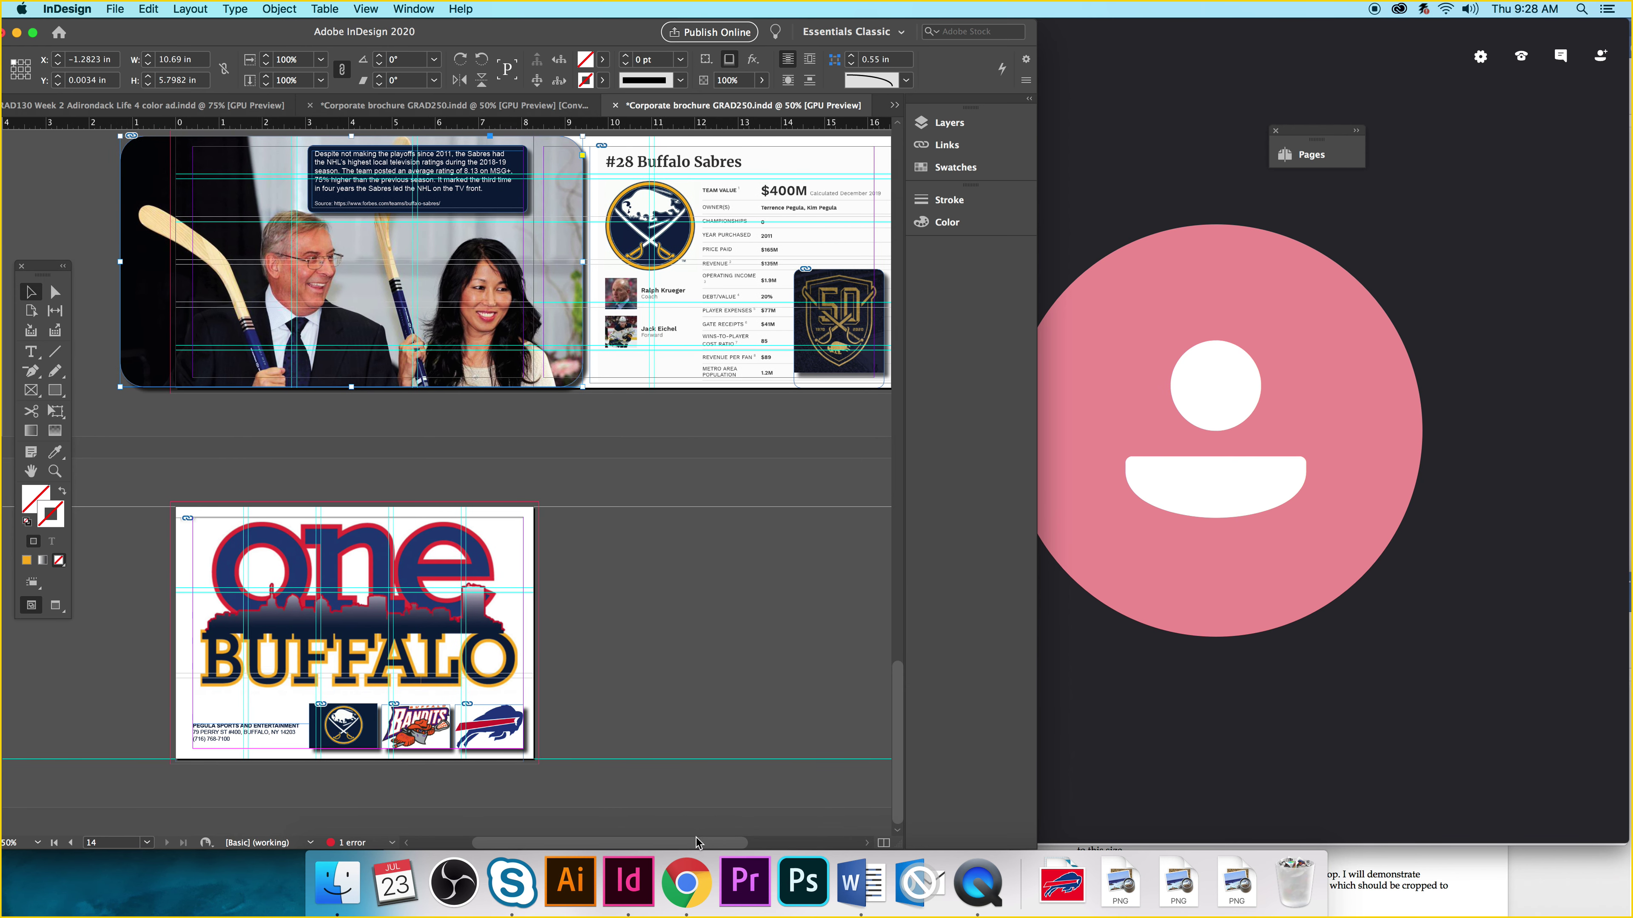
{"action": "left_click", "coordinate": [58, 472]}
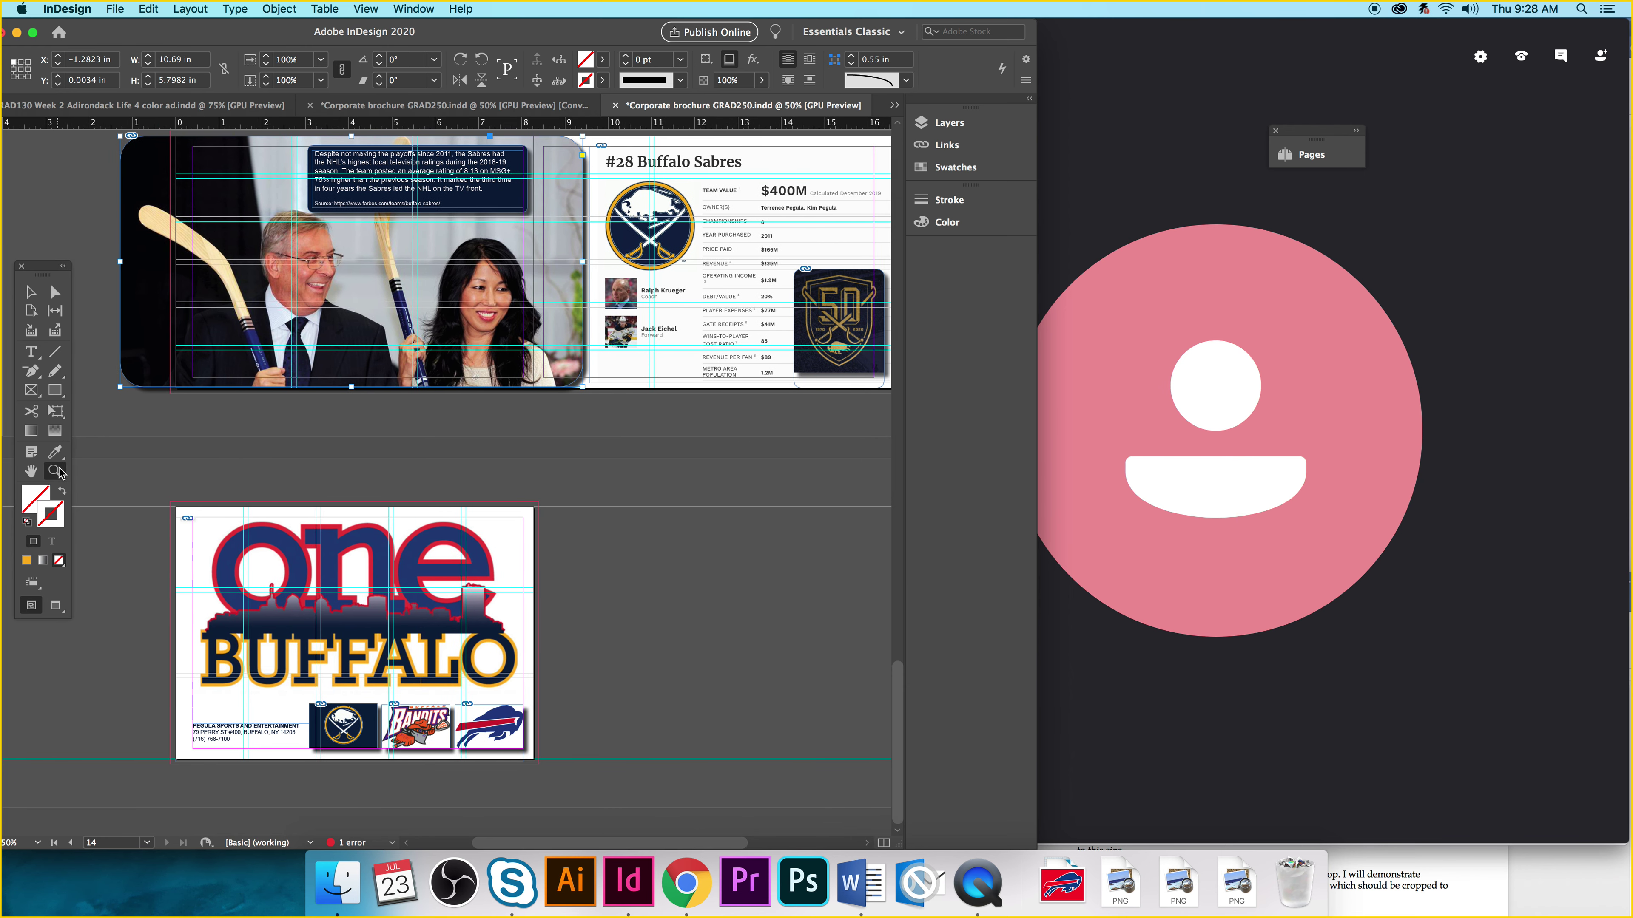
{"action": "left_click", "coordinate": [408, 672]}
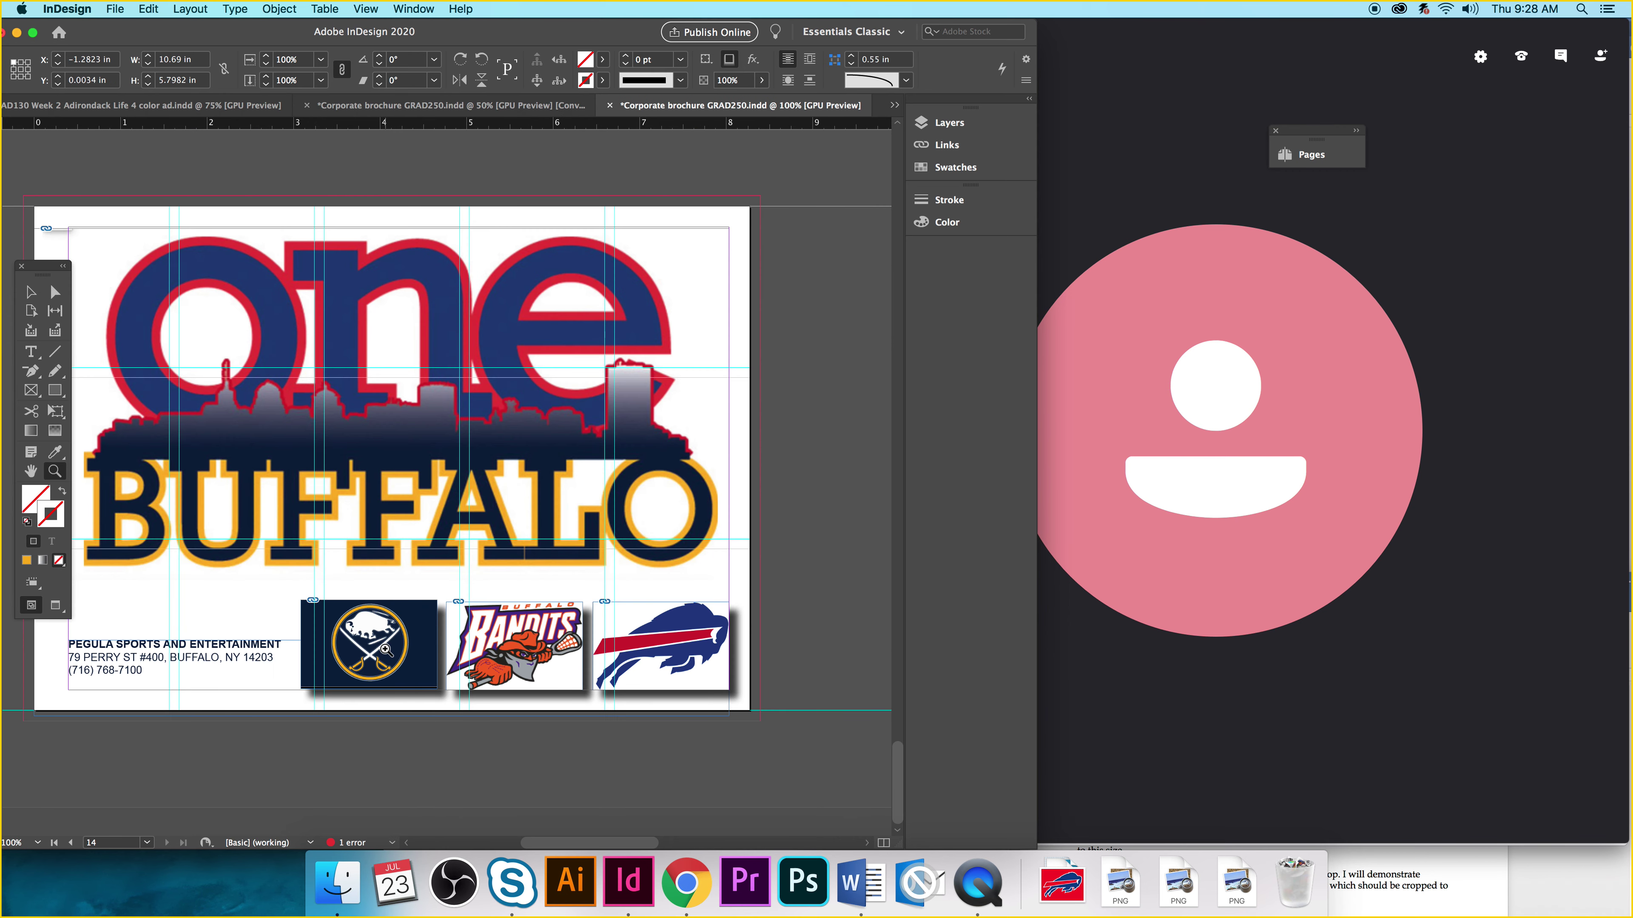
{"action": "mouse_move", "coordinate": [636, 842]}
{"action": "left_mouse_down"}
{"action": "mouse_move", "coordinate": [752, 844]}
{"action": "mouse_move", "coordinate": [665, 840]}
{"action": "left_mouse_up"}
{"action": "scroll", "coordinate": [660, 672], "scroll_direction": "up", "scroll_amount": 5}
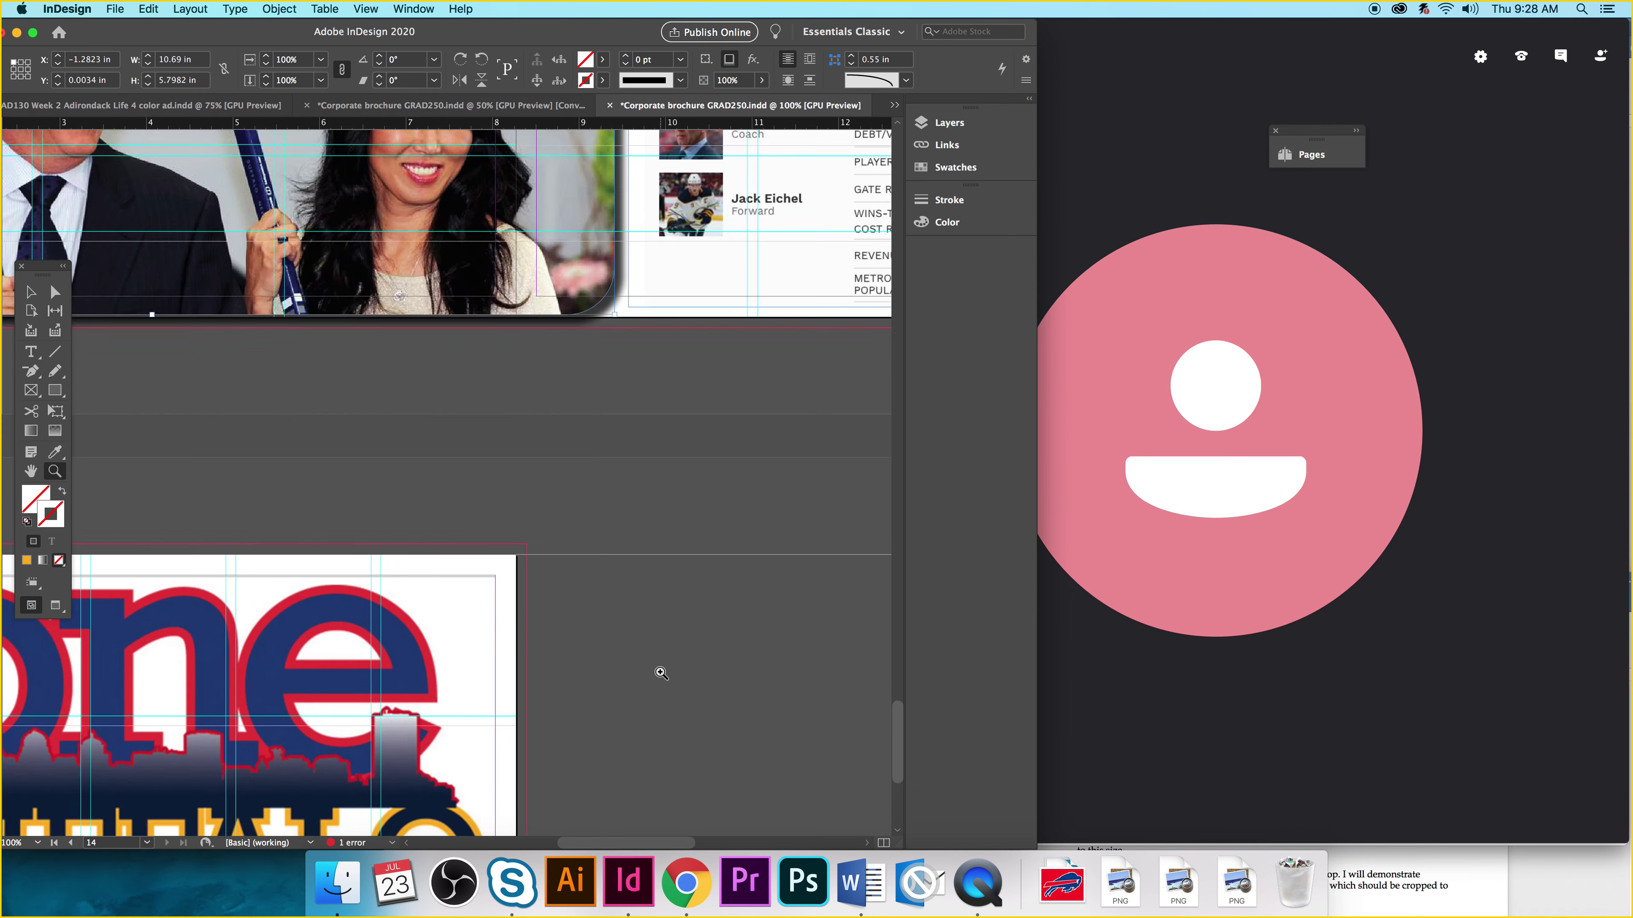
{"action": "scroll", "coordinate": [660, 673], "scroll_direction": "up", "scroll_amount": 10}
{"action": "scroll", "coordinate": [661, 672], "scroll_direction": "down", "scroll_amount": 5}
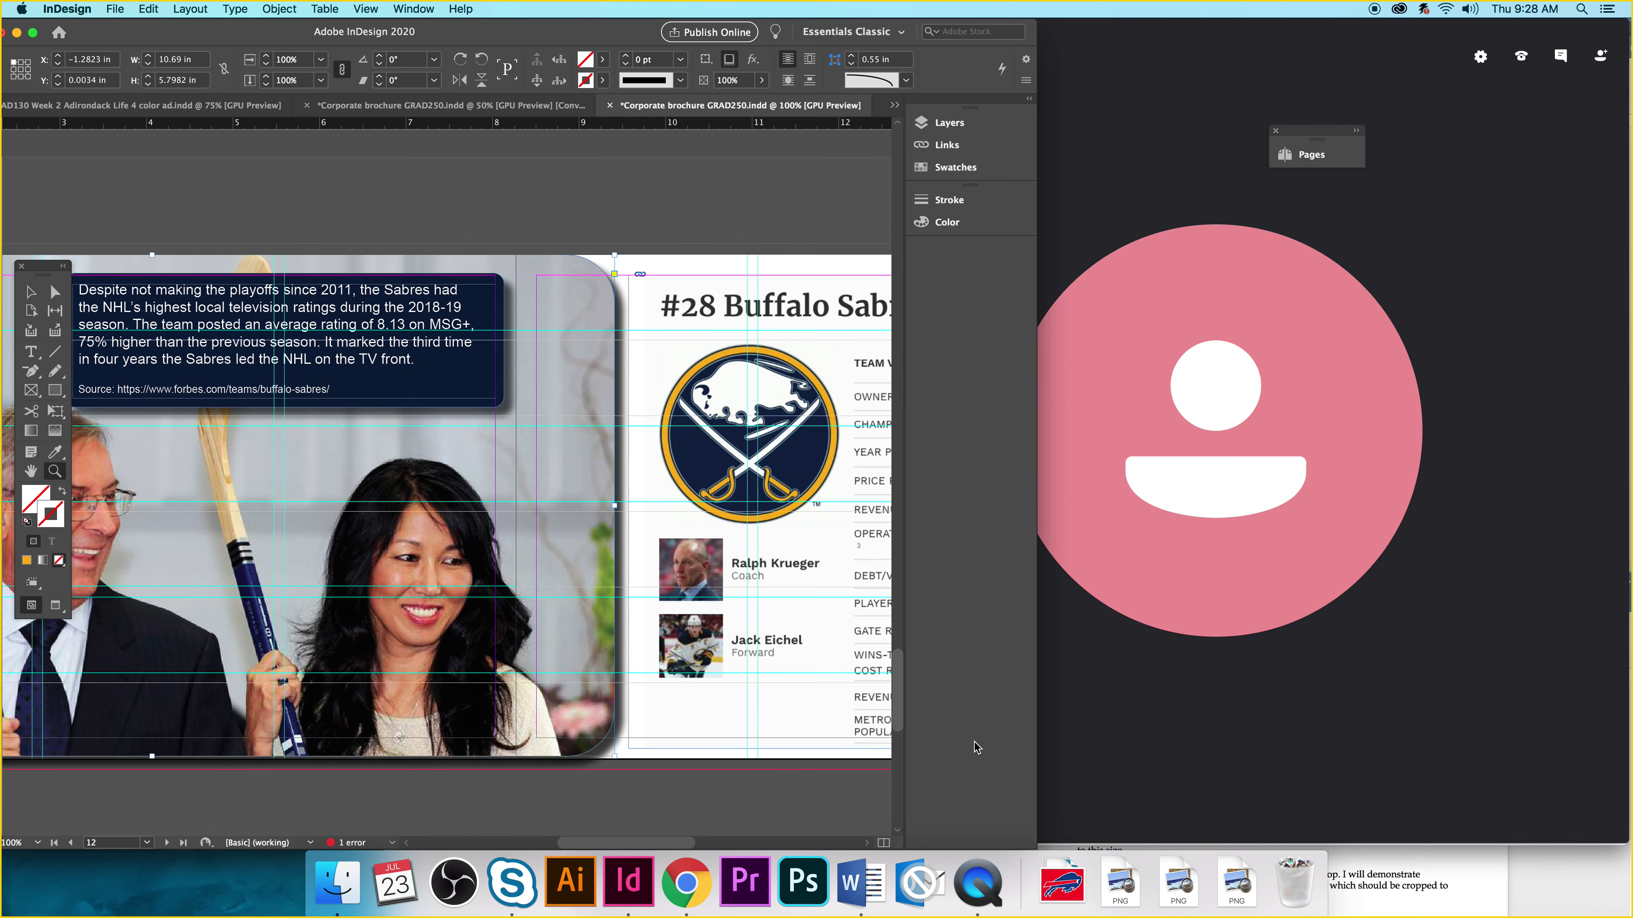
{"action": "key", "text": "super+minus"}
{"action": "key", "text": "super+minus"}
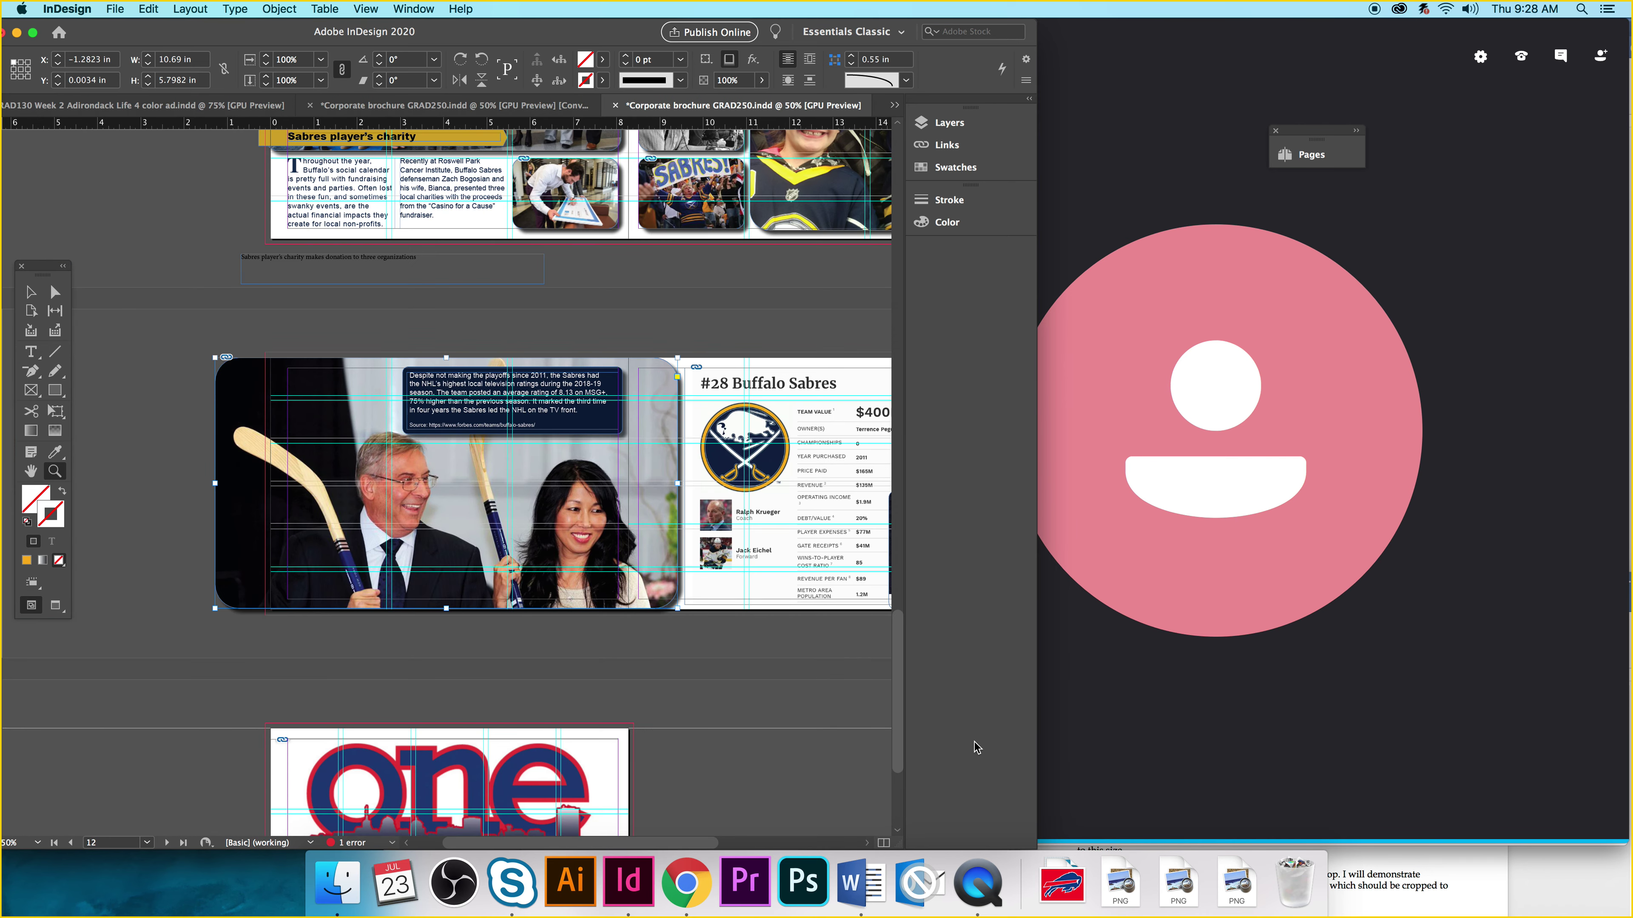
{"action": "left_click_drag", "start_coordinate": [668, 844], "coordinate": [709, 845]}
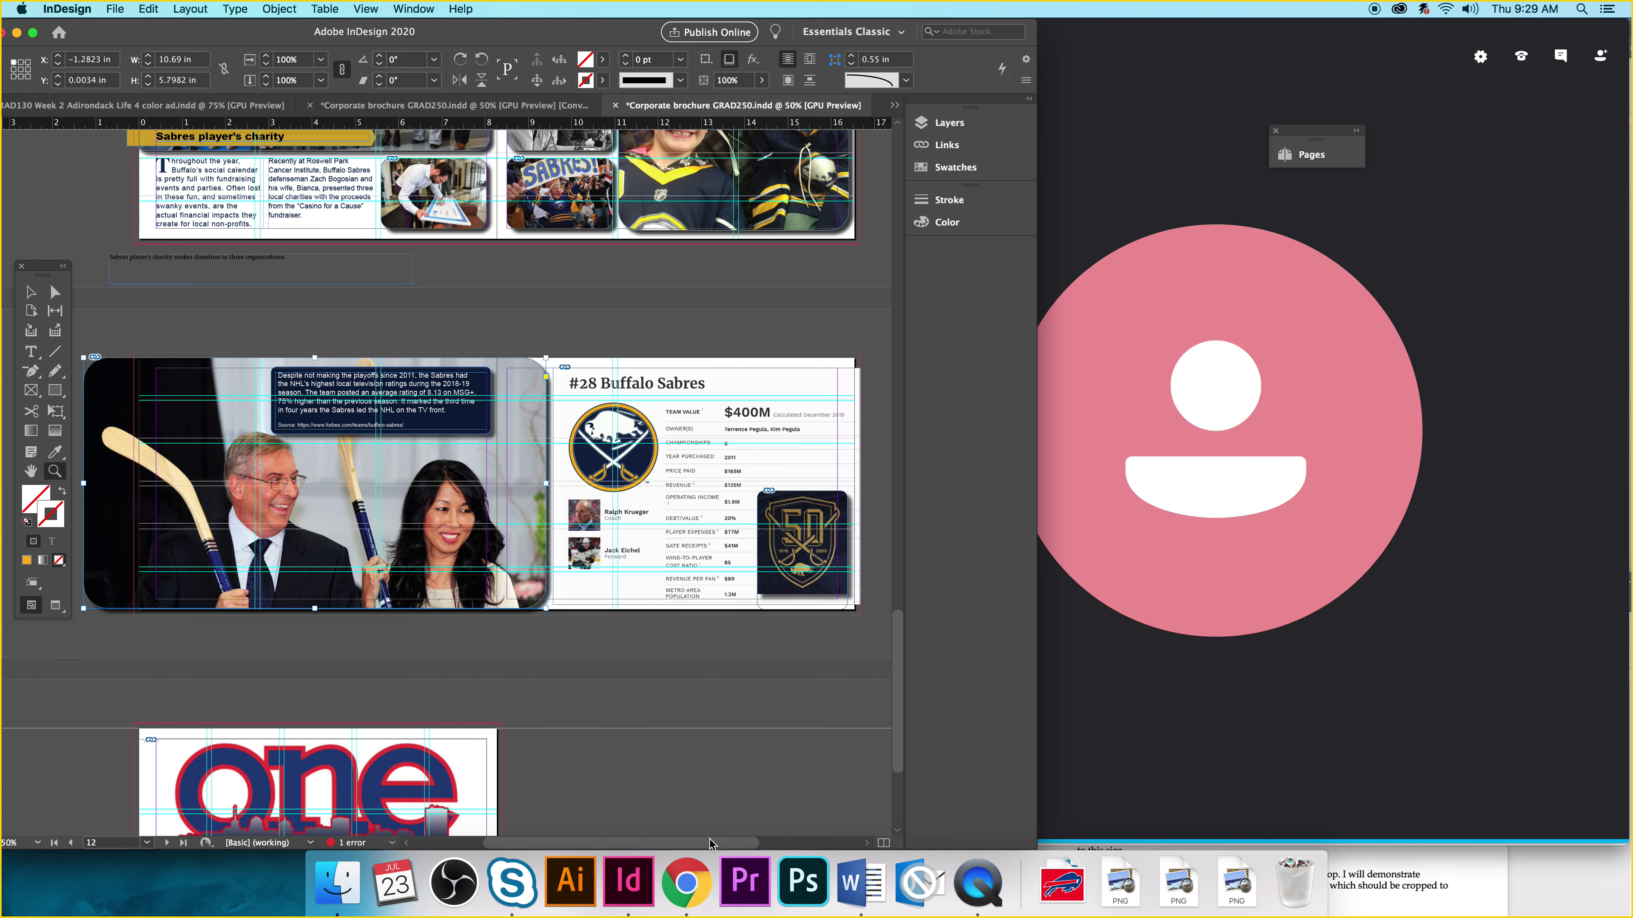
Inspect the company contact block and the team logos on the One Buffalo back cover up close.
{"action": "scroll", "coordinate": [493, 722], "scroll_direction": "down", "scroll_amount": 5}
{"action": "scroll", "coordinate": [493, 722], "scroll_direction": "down", "scroll_amount": 1}
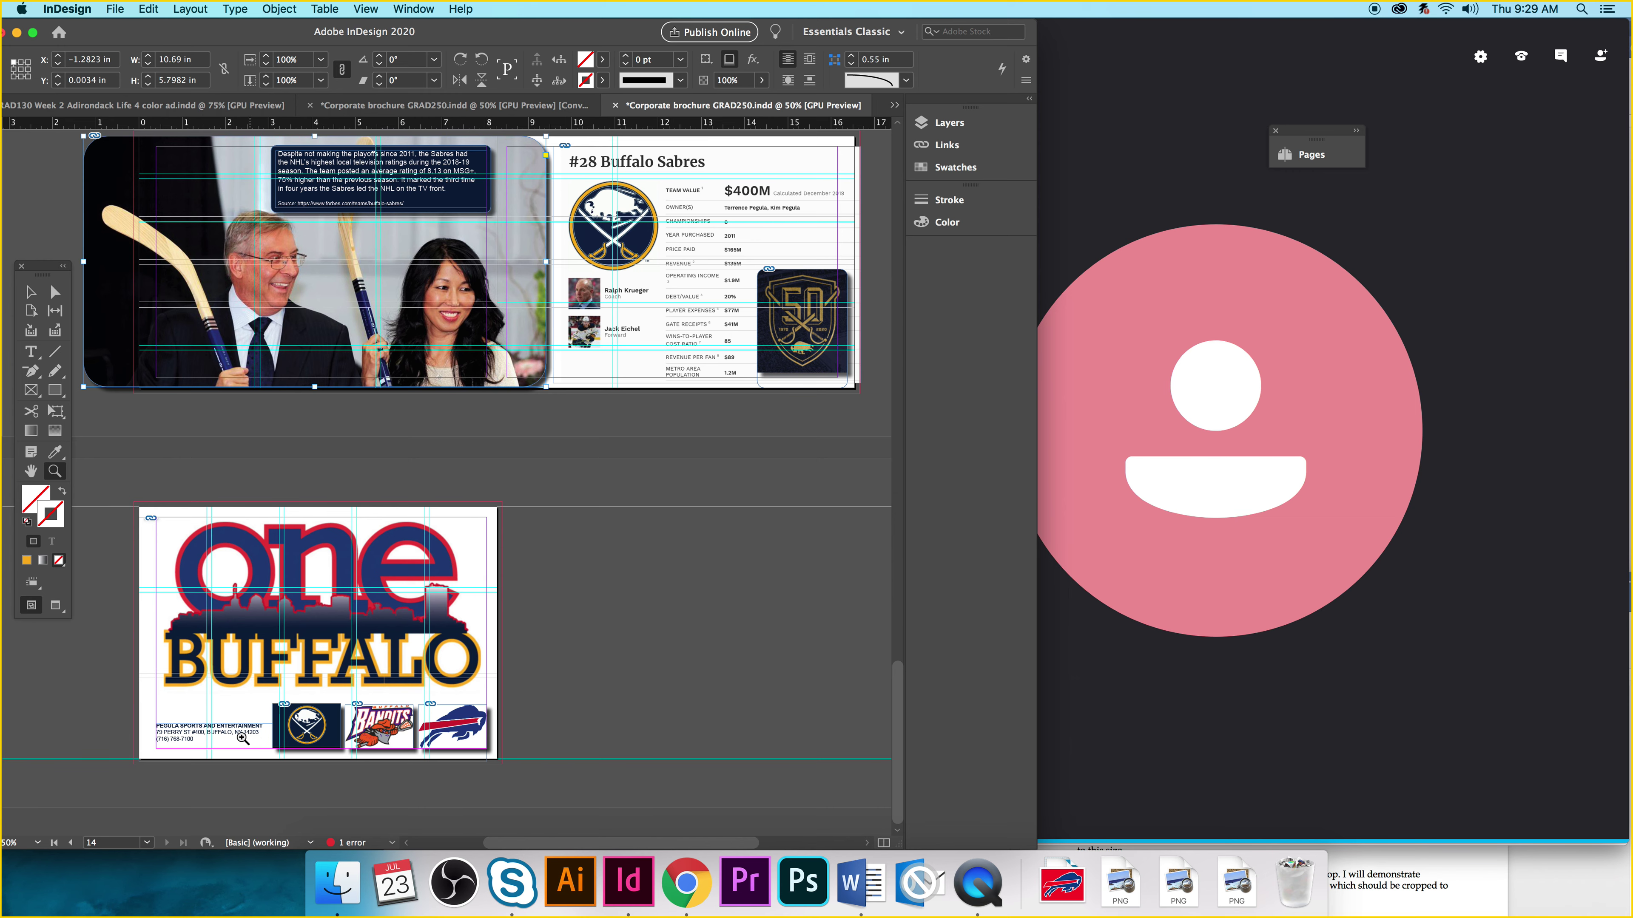
{"action": "left_click", "coordinate": [215, 733]}
{"action": "left_click", "coordinate": [511, 692]}
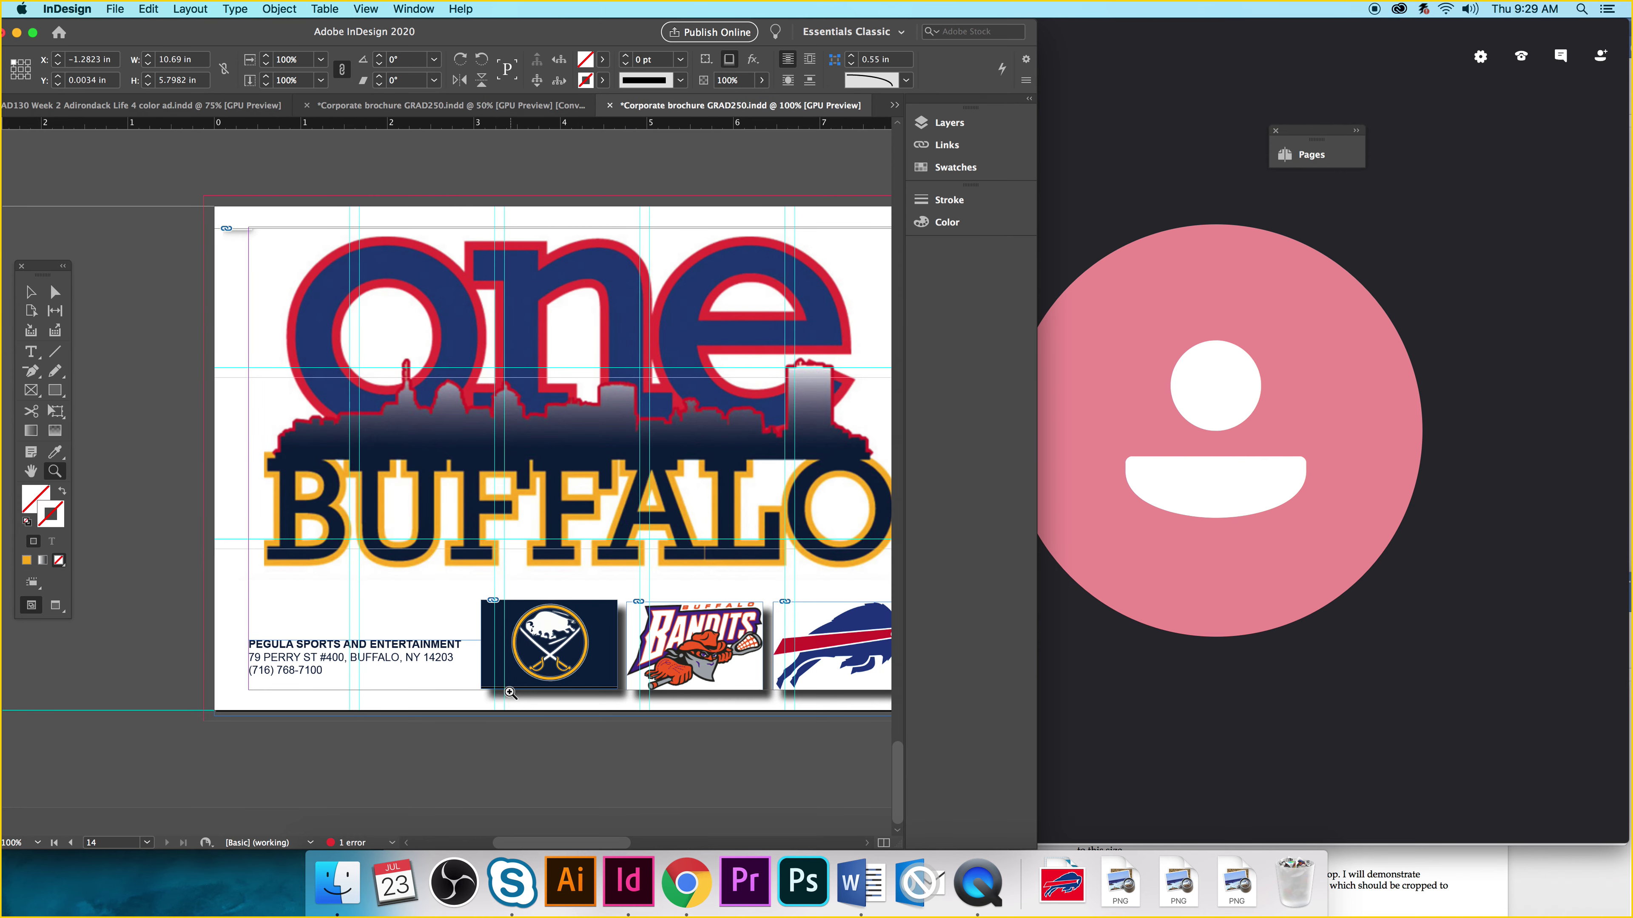
{"action": "left_click", "coordinate": [422, 663]}
{"action": "left_click", "coordinate": [417, 633]}
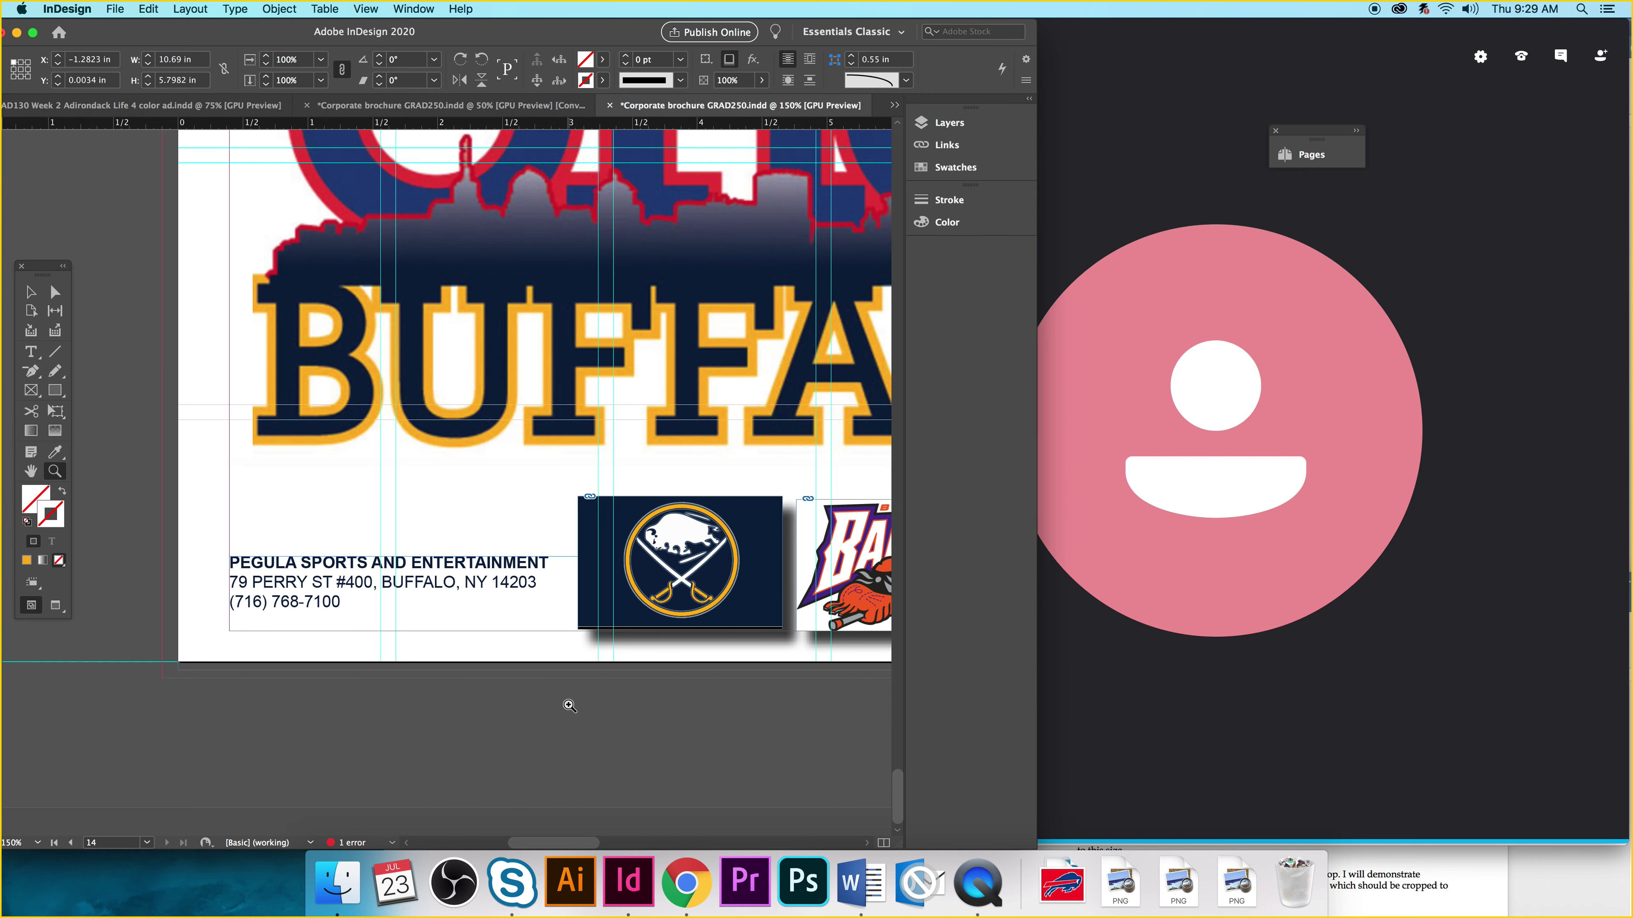
{"action": "key", "text": "super+minus"}
{"action": "key", "text": "super+minus"}
{"action": "key", "text": "super+minus"}
{"action": "key", "text": "super+minus"}
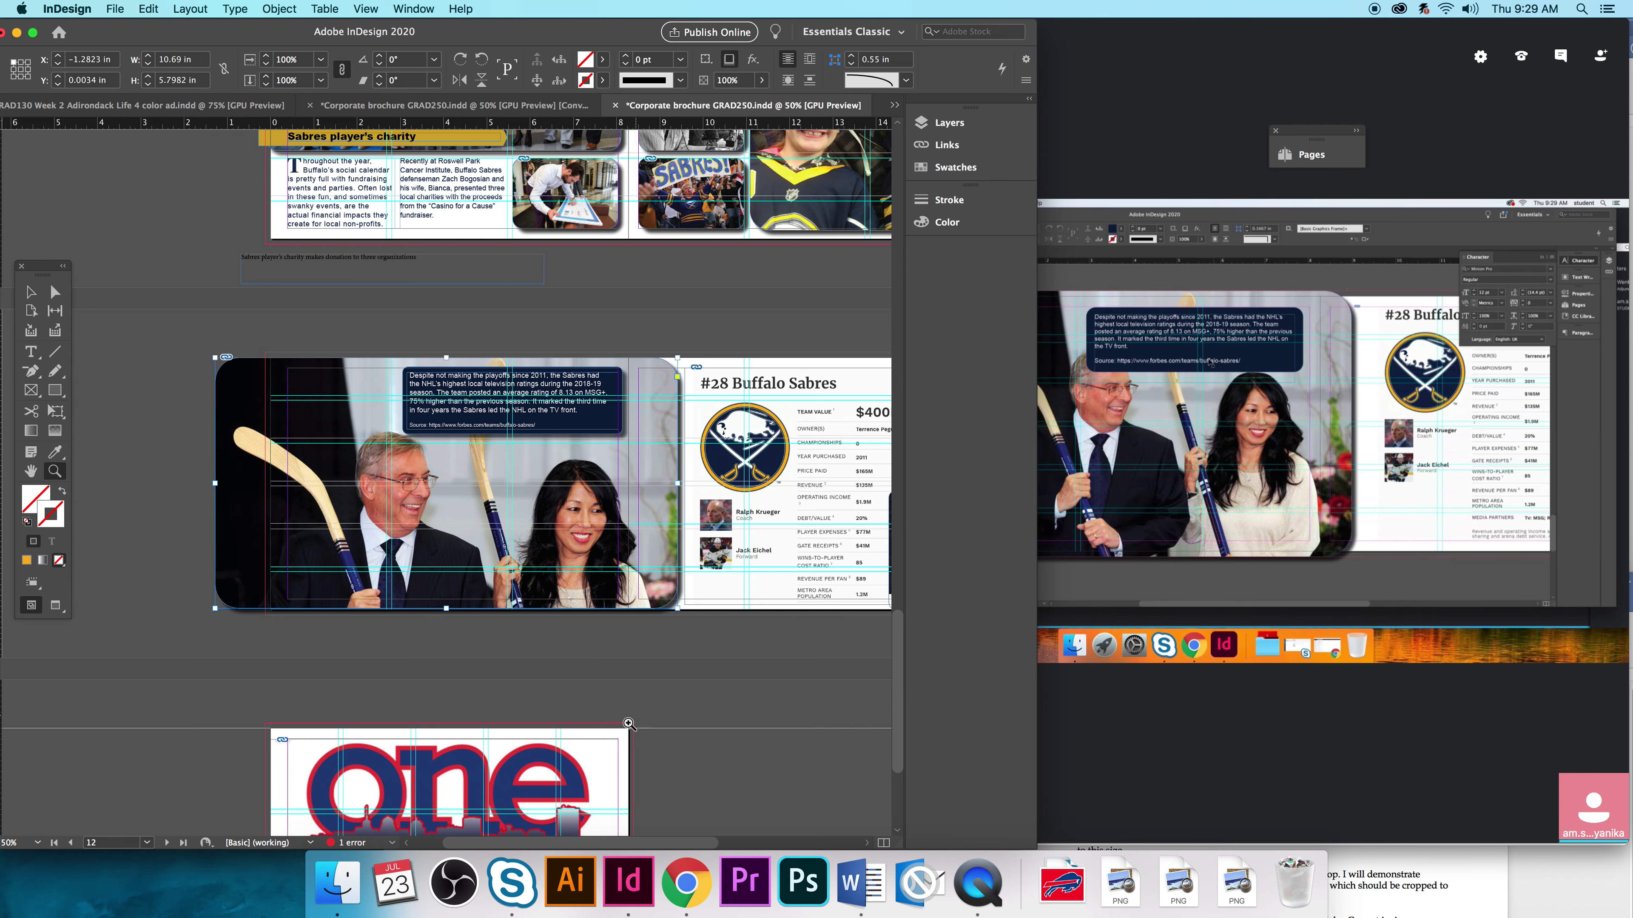
Review the brochure pages from the back cover up to the 50th-anniversary front cover.
{"action": "mouse_move", "coordinate": [1150, 384]}
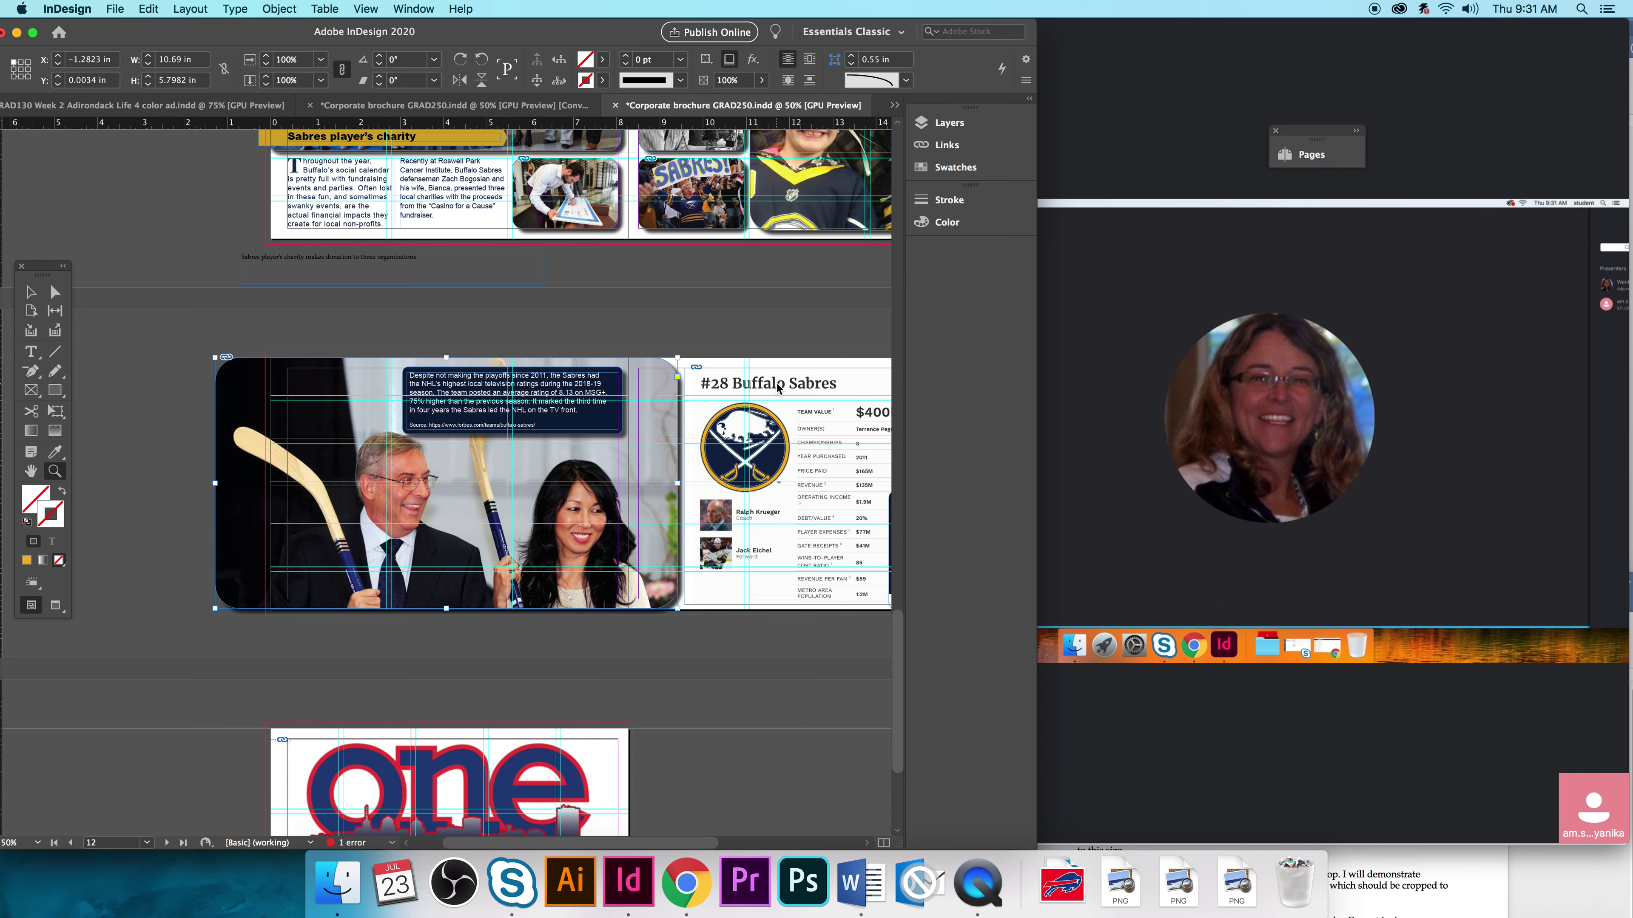
{"action": "scroll", "coordinate": [778, 388], "scroll_direction": "down", "scroll_amount": 5}
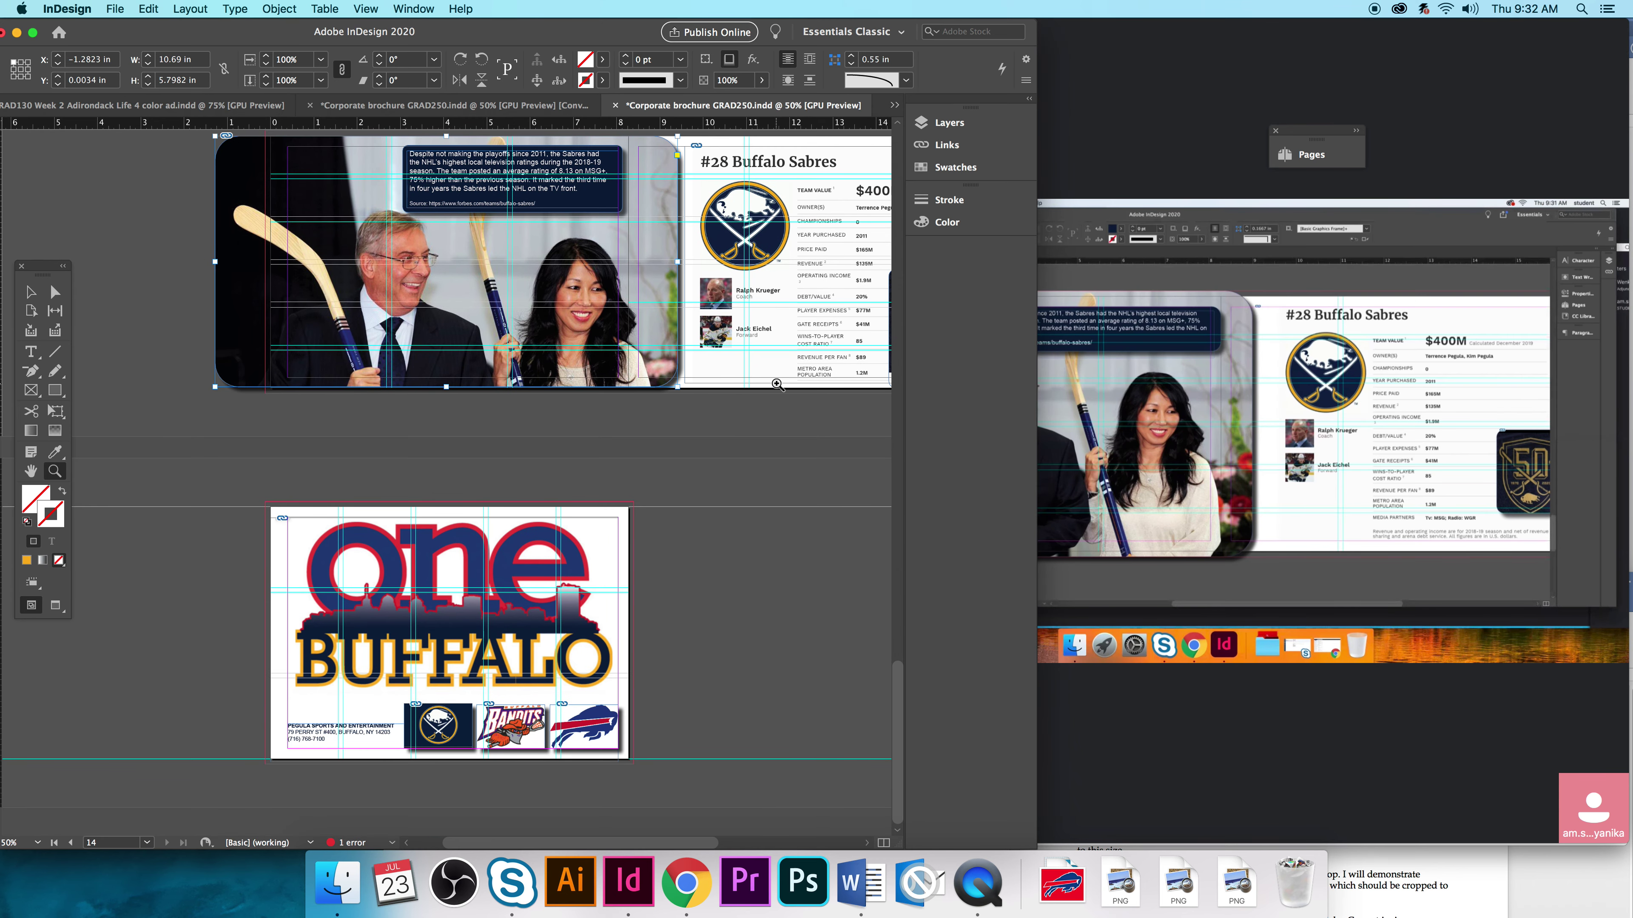
{"action": "scroll", "coordinate": [777, 384], "scroll_direction": "up", "scroll_amount": 20}
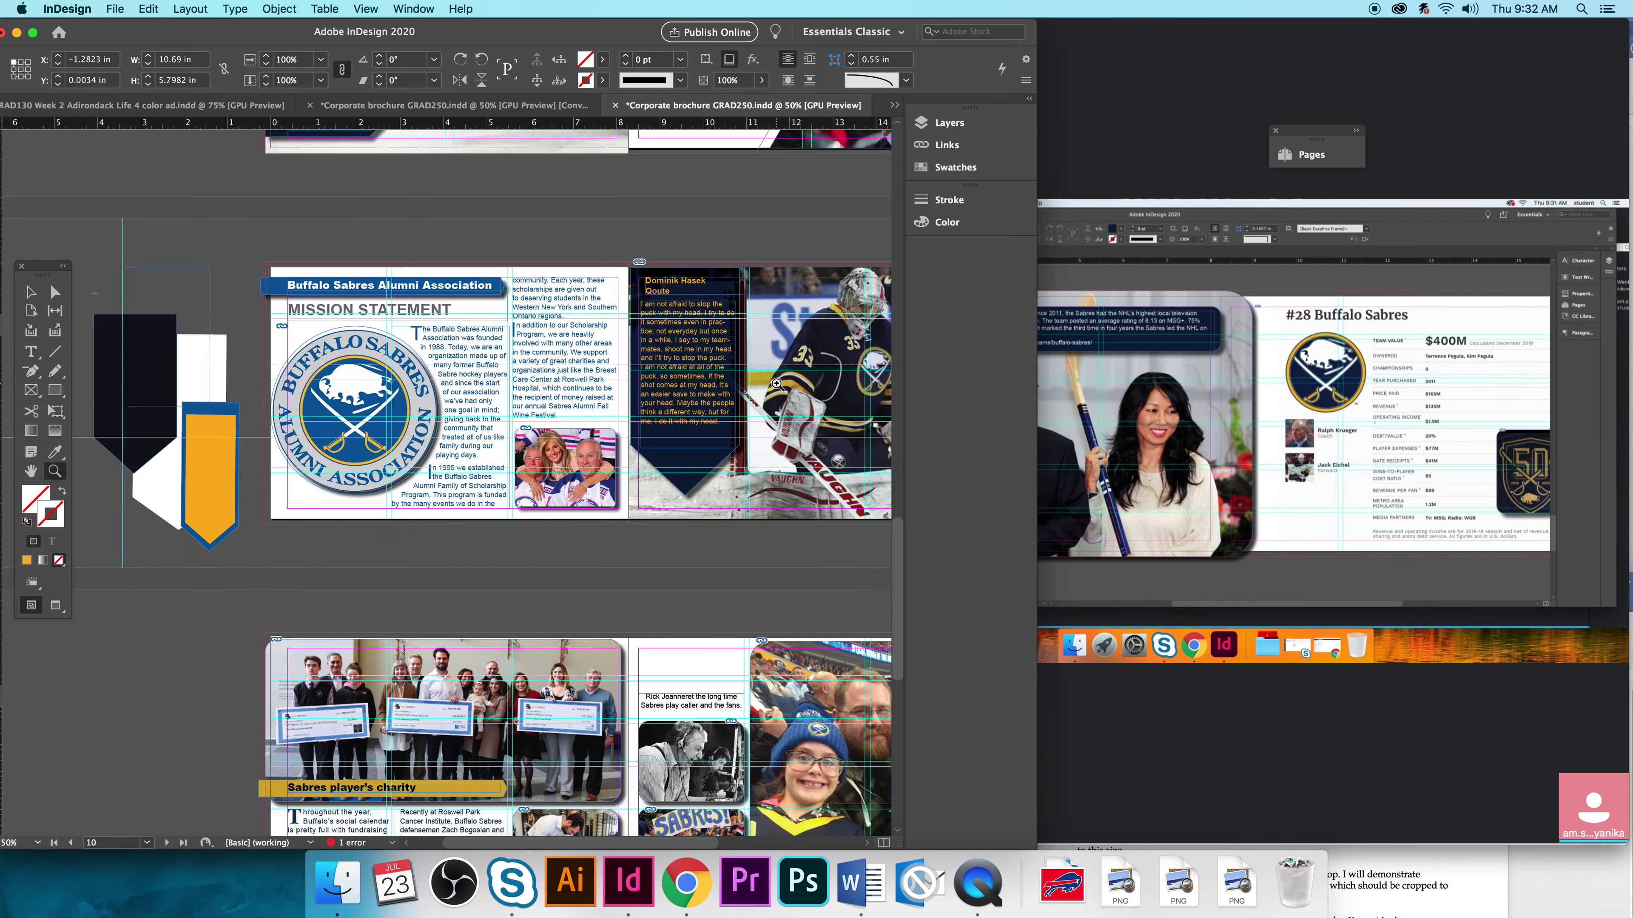
{"action": "mouse_move", "coordinate": [1374, 545]}
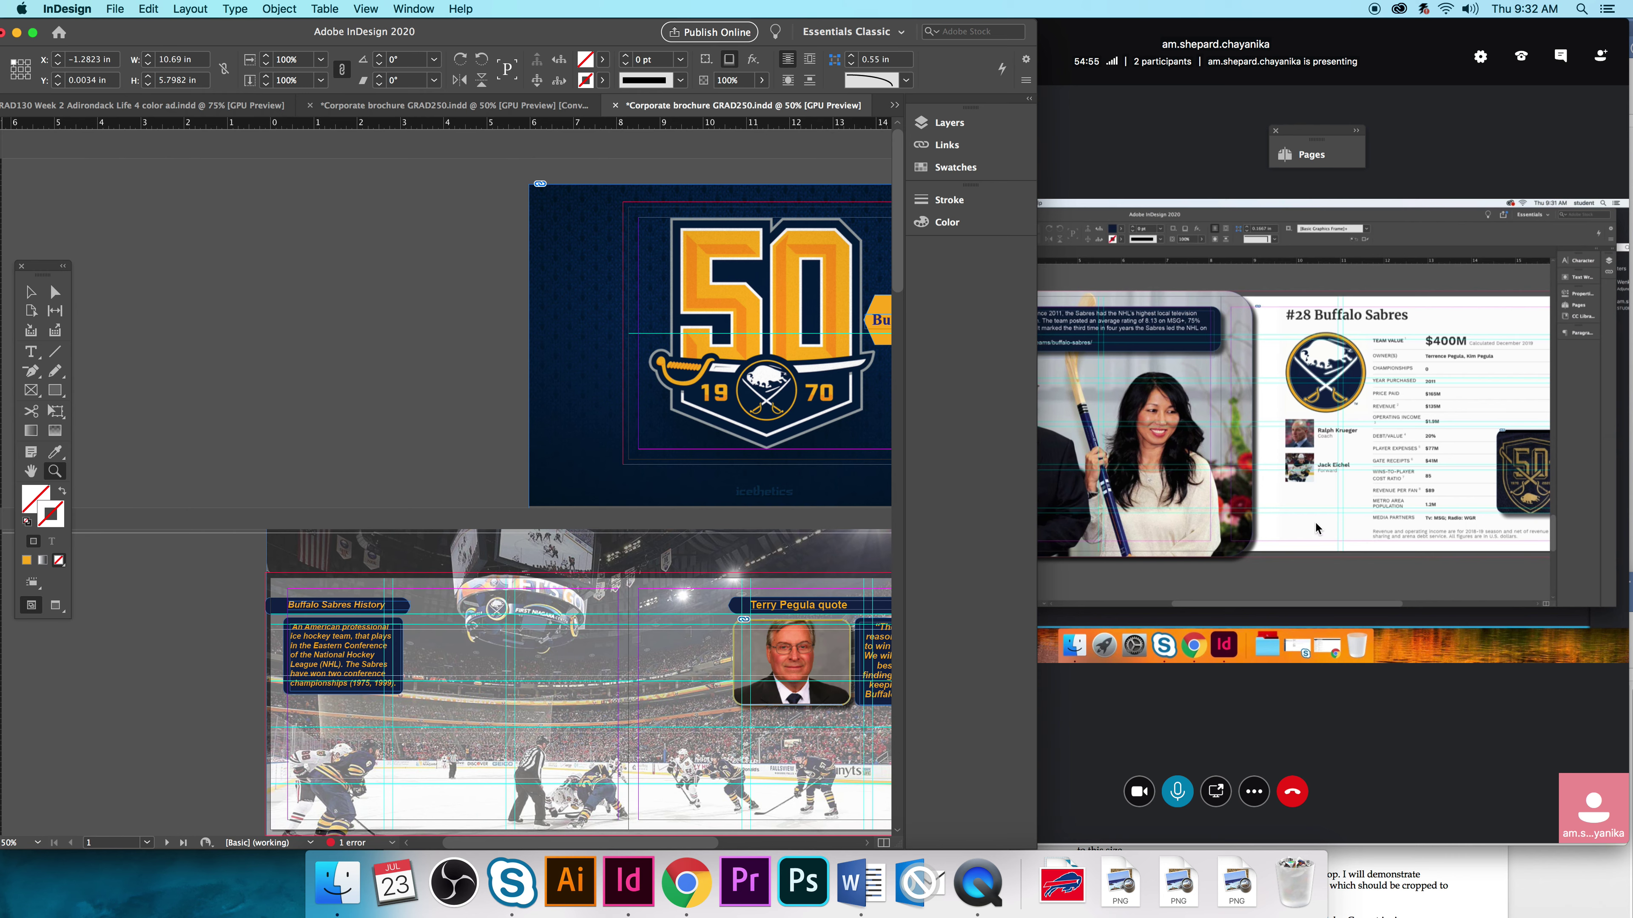
Switch to the shared screen in Skype for Business and add the flagged player name to the user dictionary during the spelling check.
{"action": "double_click", "coordinate": [1081, 43]}
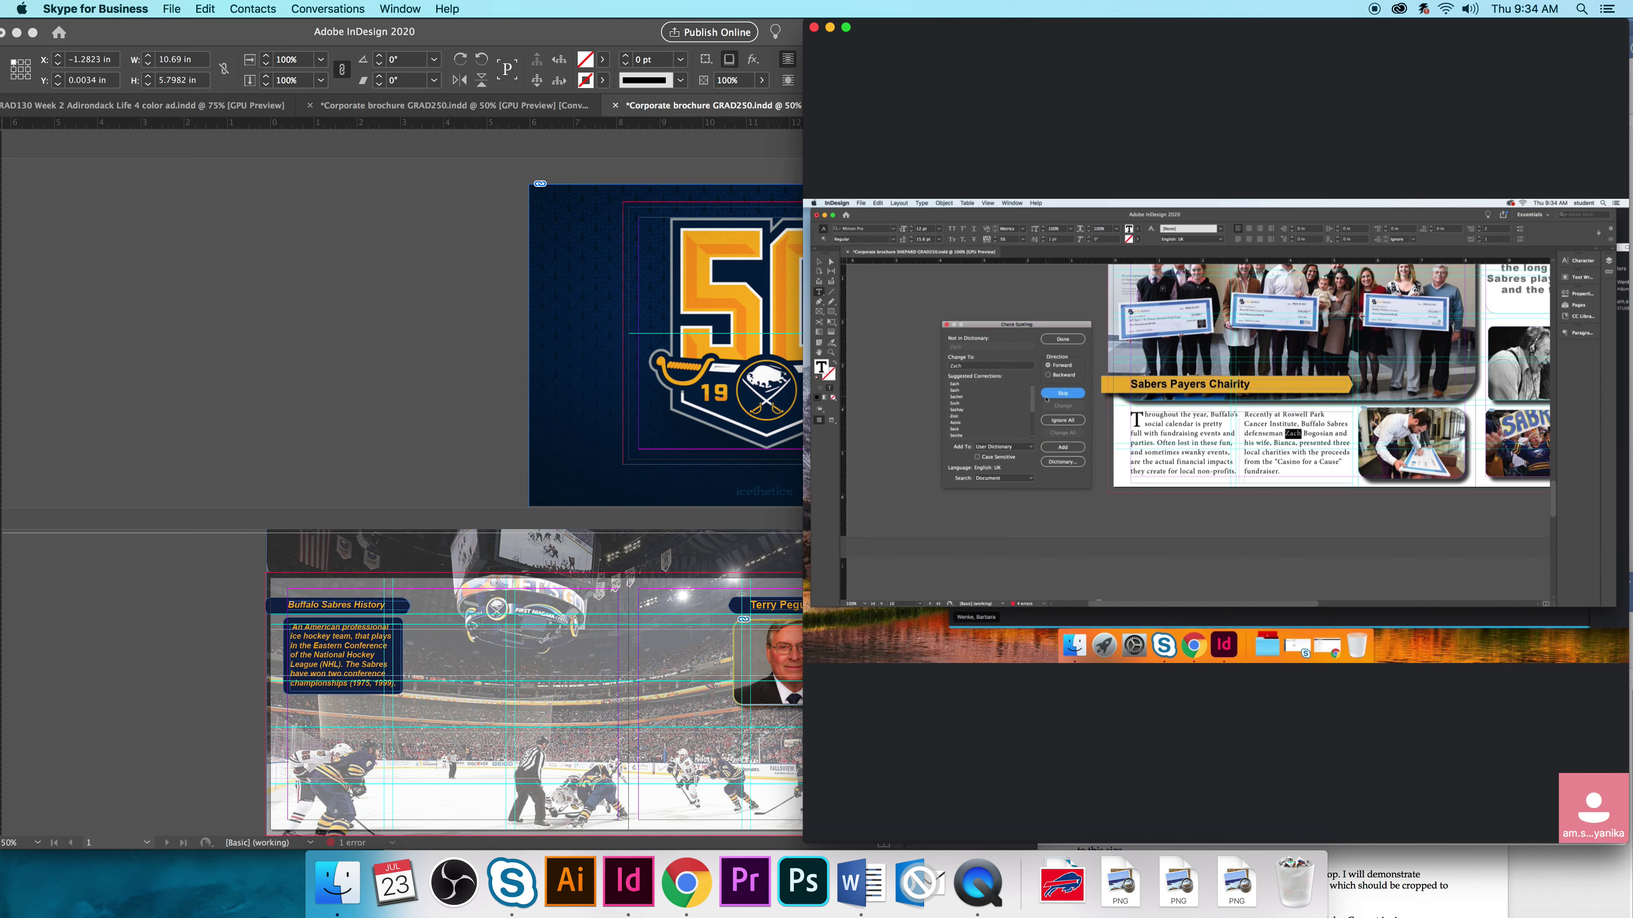
{"action": "left_click", "coordinate": [1047, 398]}
{"action": "left_click", "coordinate": [1053, 447]}
{"action": "left_click", "coordinate": [1053, 447]}
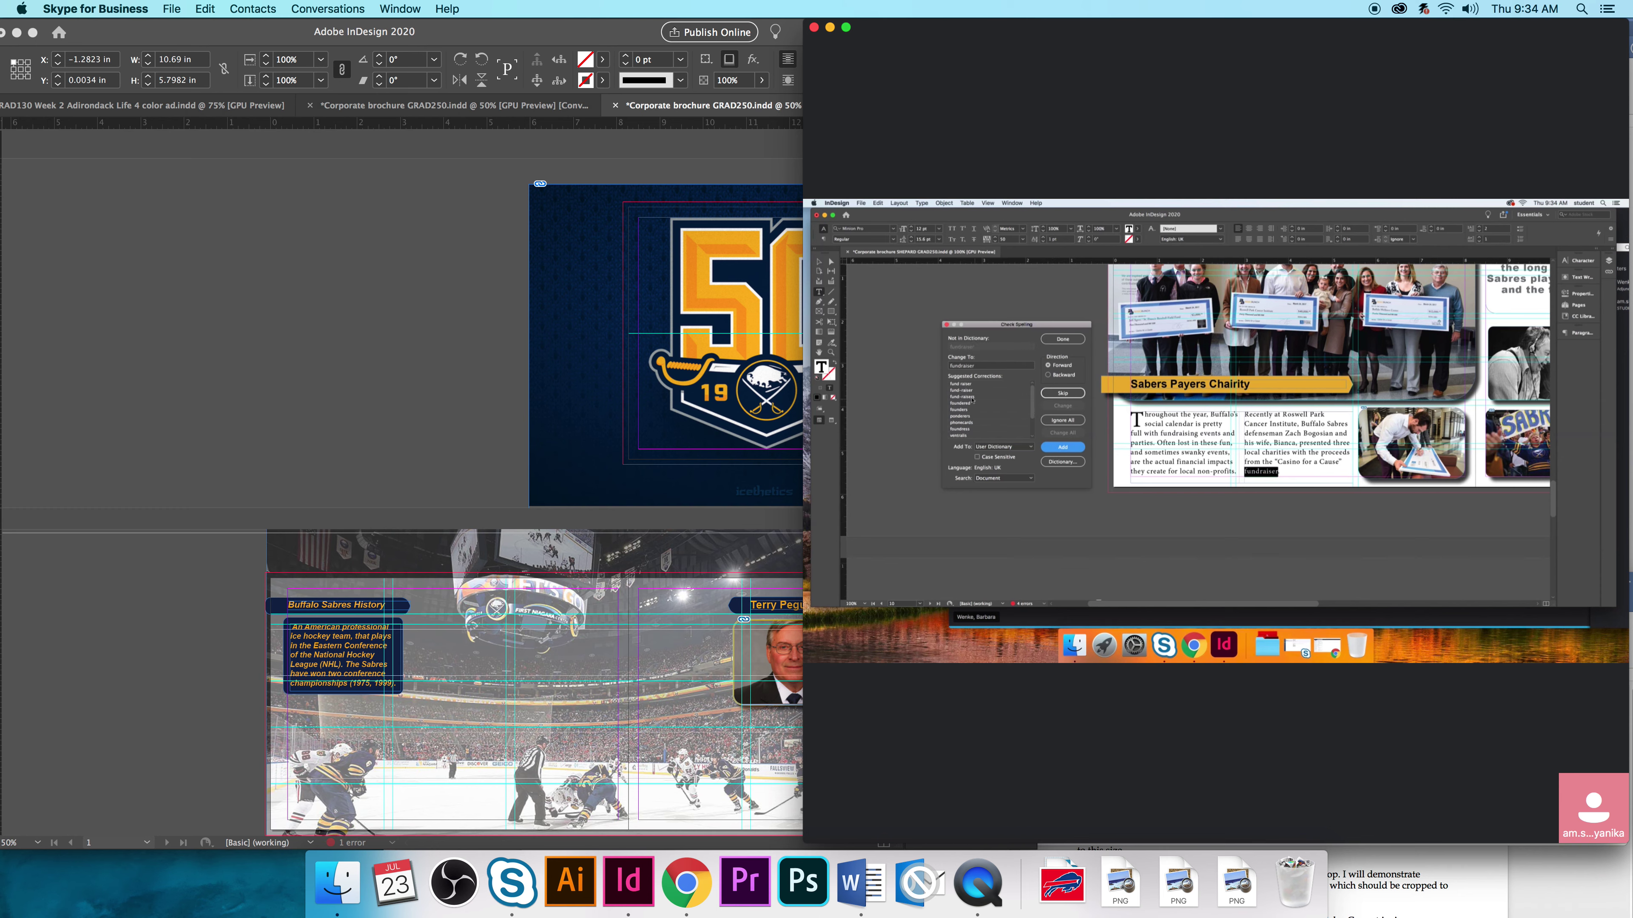
Ignore the flagged word "fundraiser" and replace the uncapitalized "the" in the play caller caption with the suggested "The".
{"action": "scroll", "coordinate": [958, 389], "scroll_direction": "down", "scroll_amount": 2}
{"action": "scroll", "coordinate": [958, 394], "scroll_direction": "up", "scroll_amount": 2}
{"action": "left_click", "coordinate": [1068, 422]}
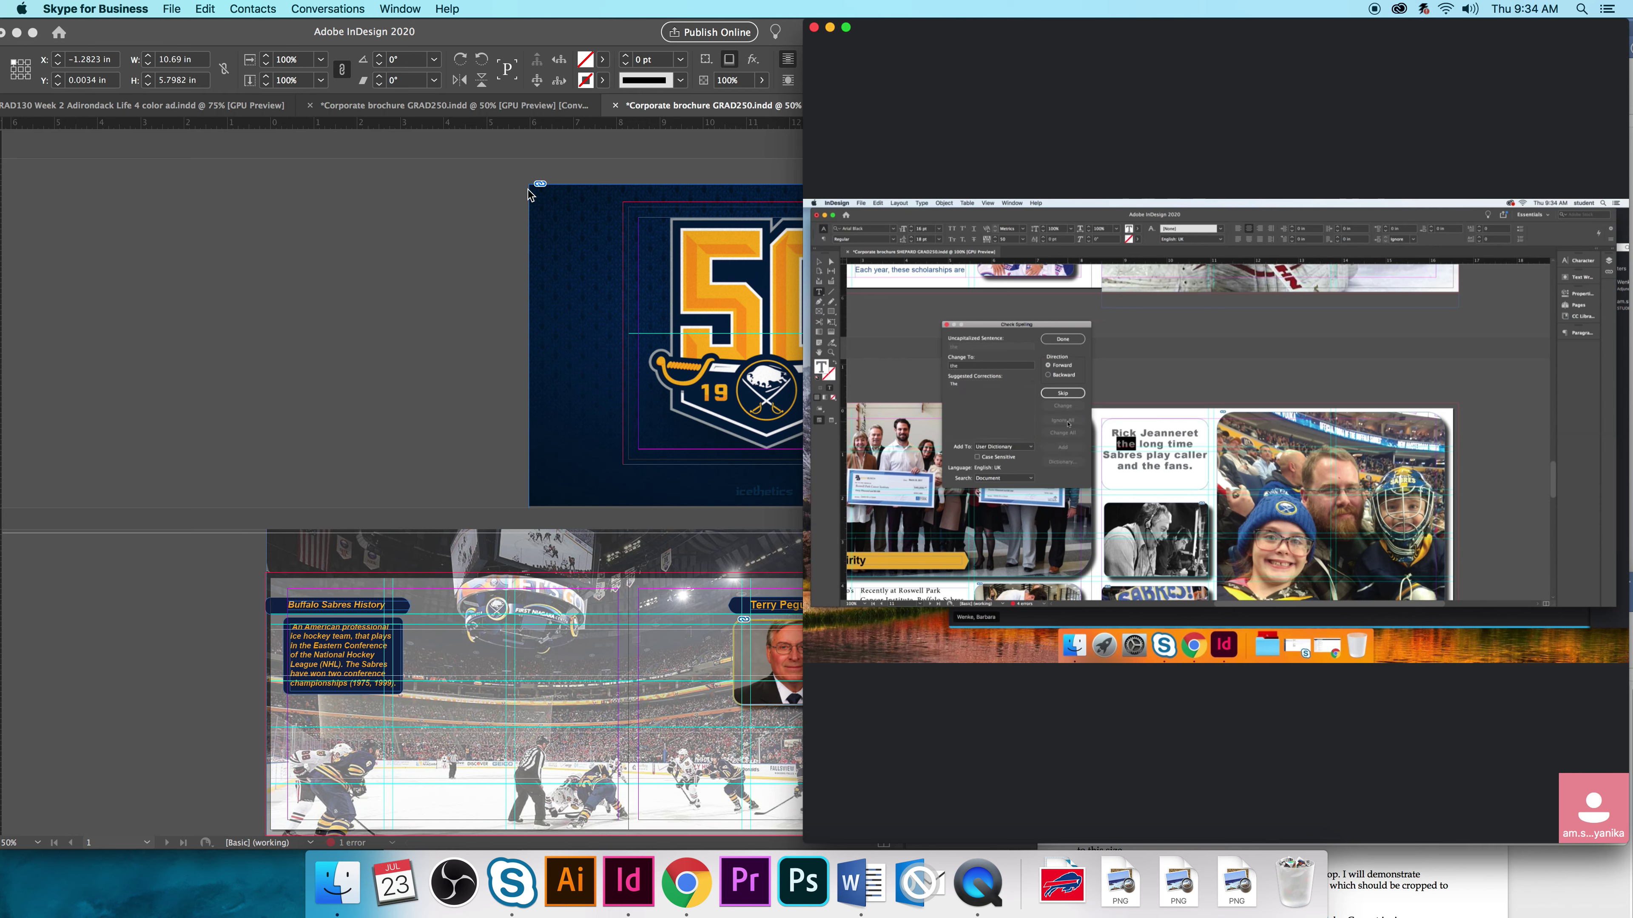
{"action": "left_click", "coordinate": [988, 385]}
{"action": "left_click", "coordinate": [1062, 405]}
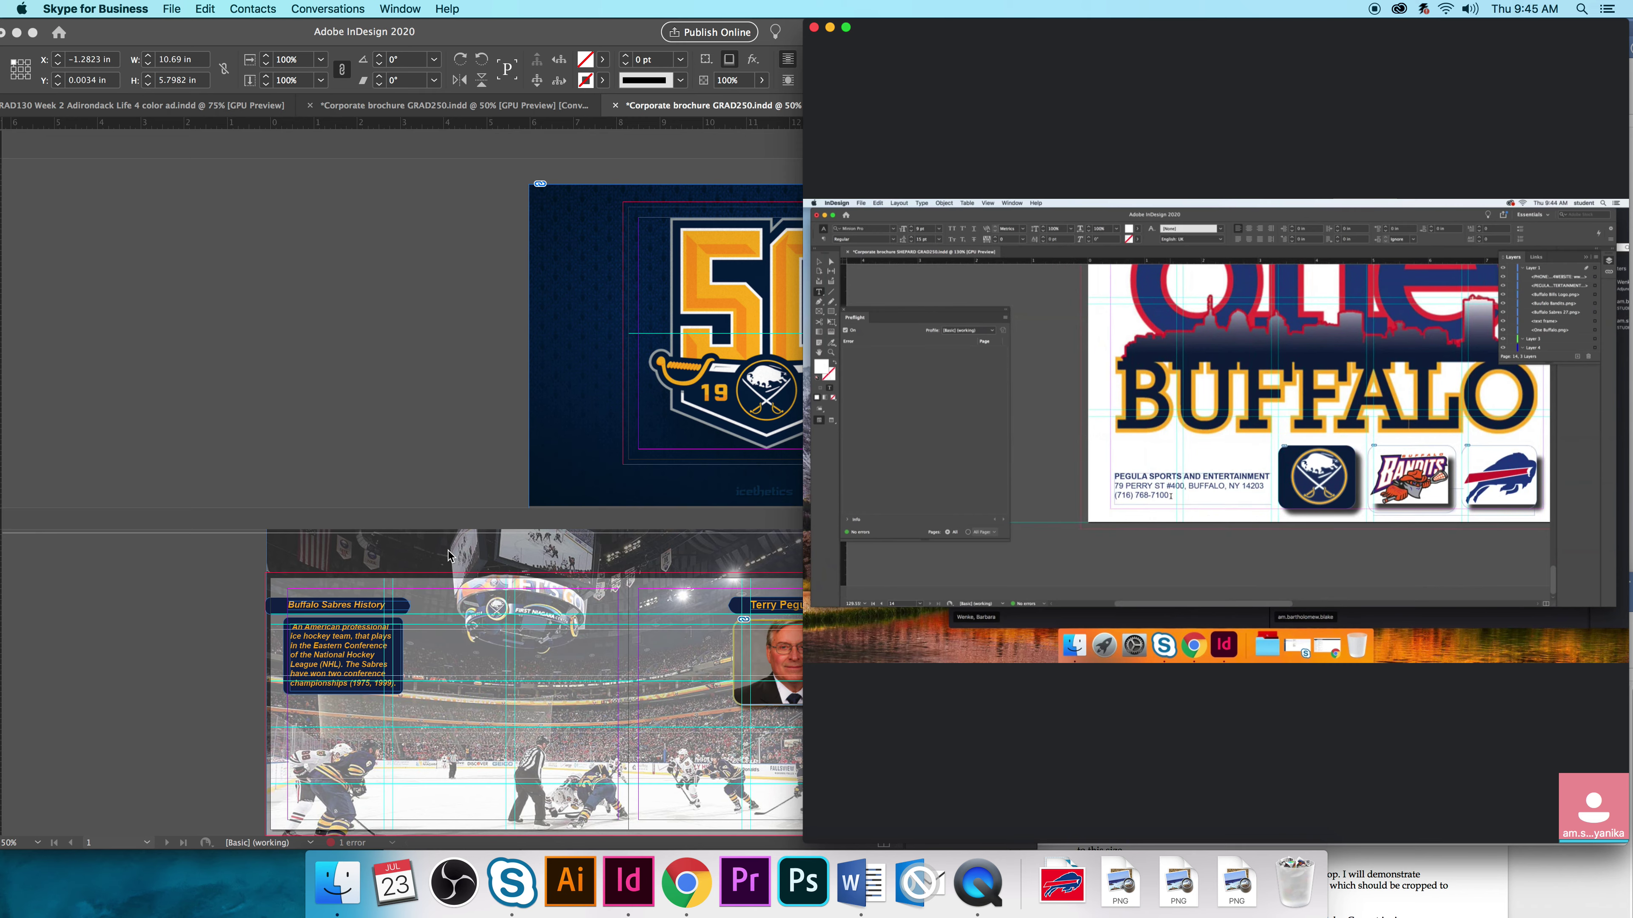
Return to the One Buffalo back cover in the local copy of the brochure.
{"action": "scroll", "coordinate": [448, 551], "scroll_direction": "down", "scroll_amount": 10}
{"action": "scroll", "coordinate": [450, 556], "scroll_direction": "down", "scroll_amount": 15}
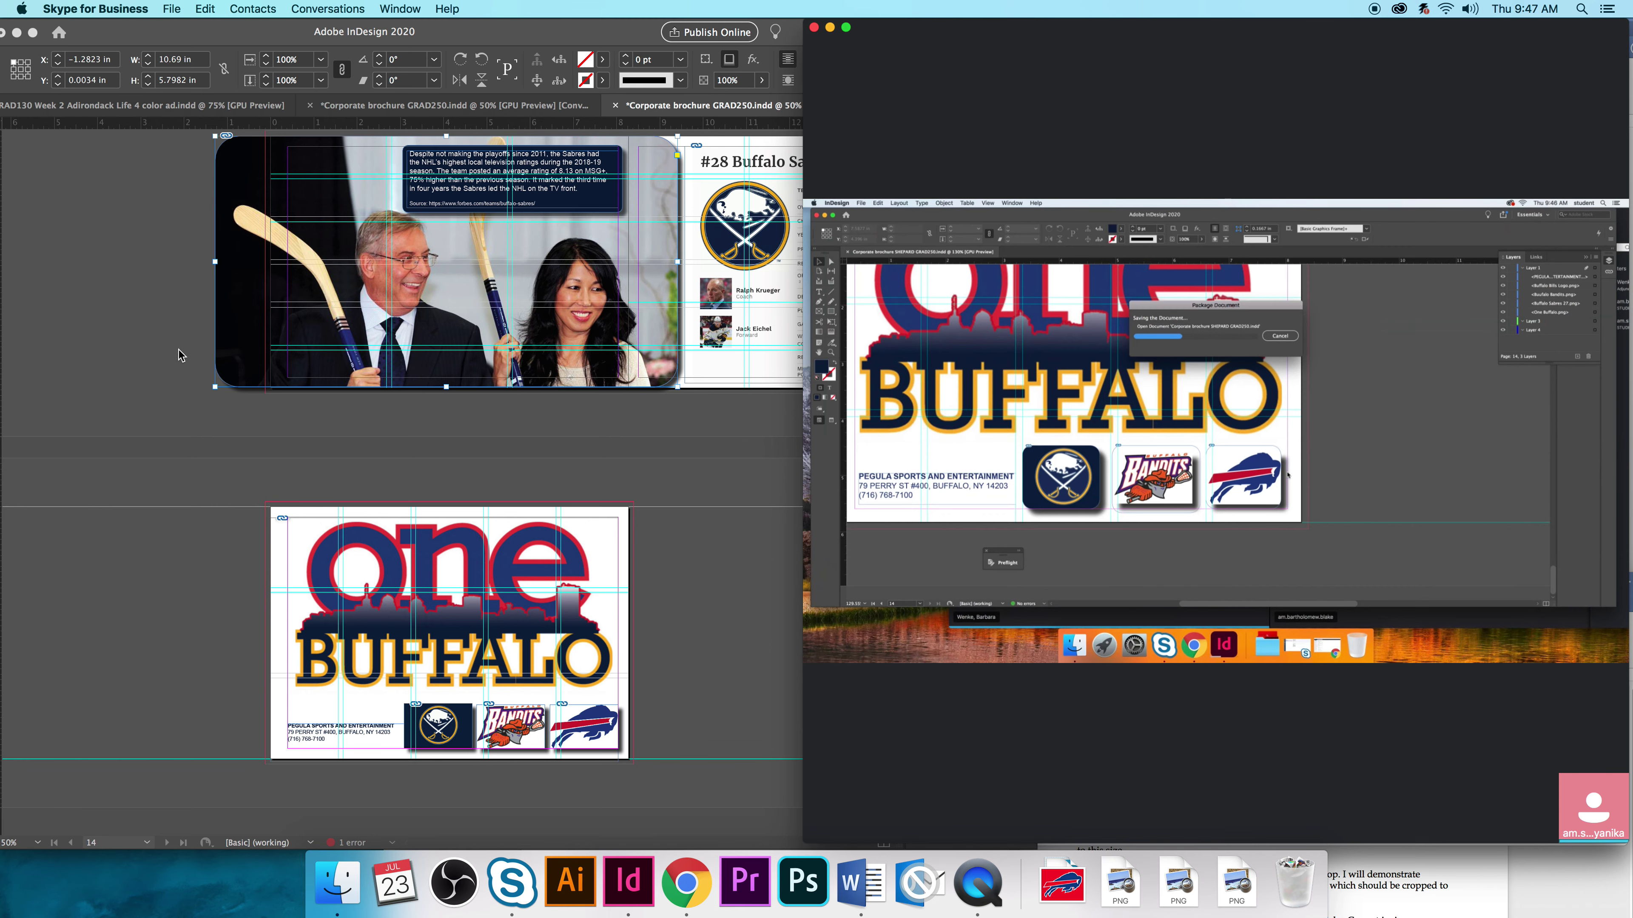
Enlarge the Skype shared screen and minimize the remote InDesign and meeting windows to reveal the shared desktop.
{"action": "double_click", "coordinate": [805, 65]}
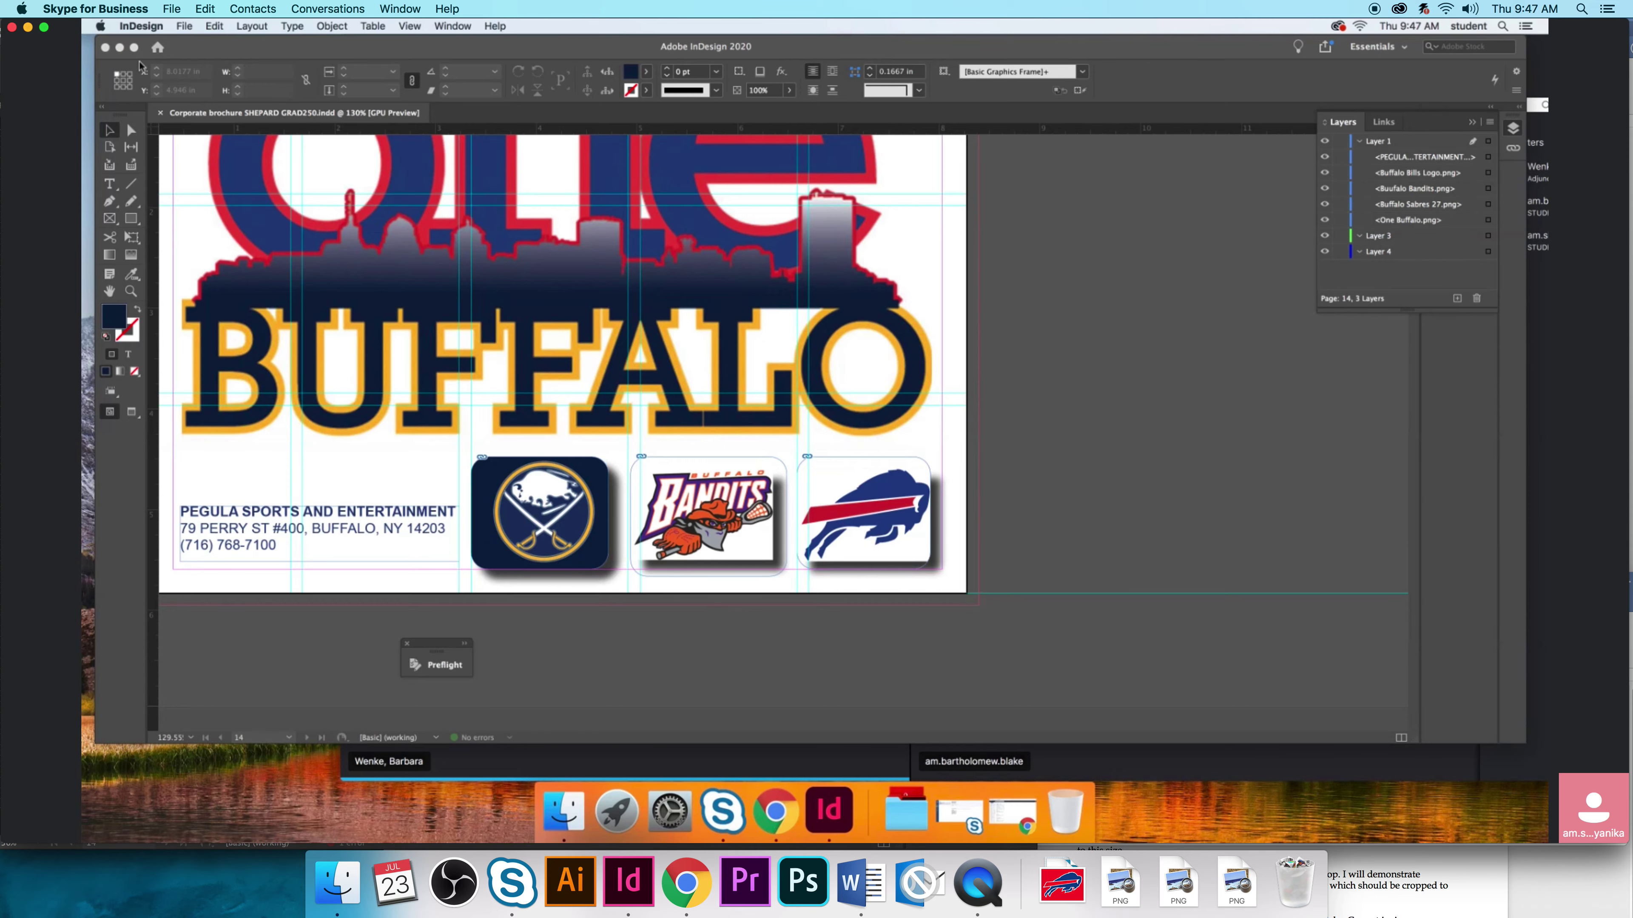
{"action": "left_click", "coordinate": [119, 49]}
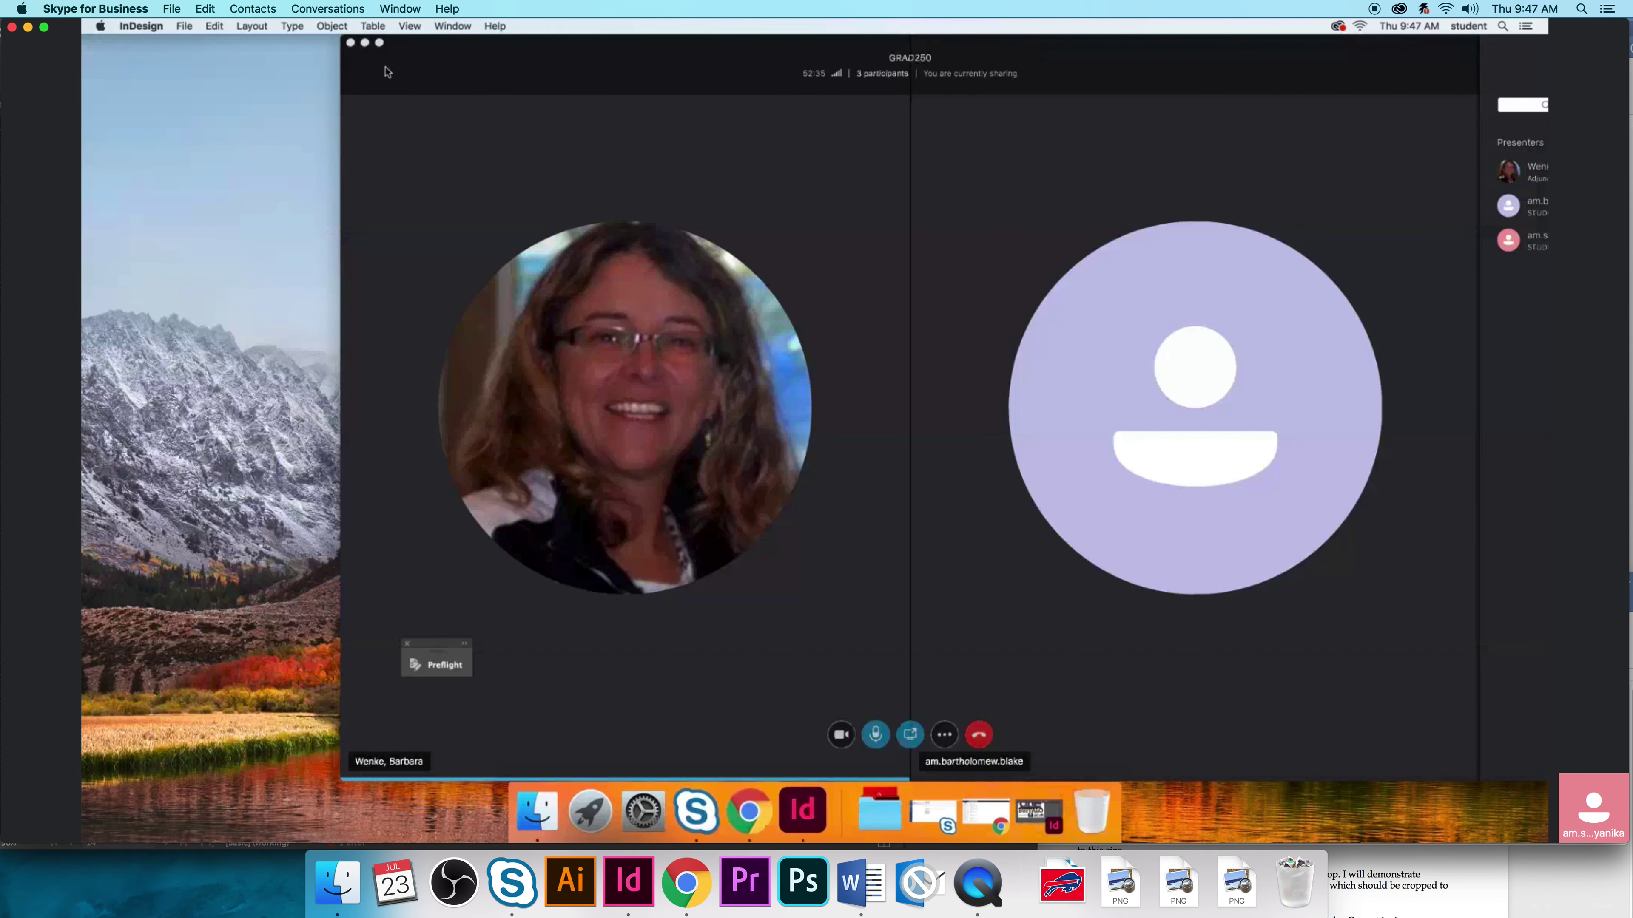
{"action": "left_click", "coordinate": [365, 42]}
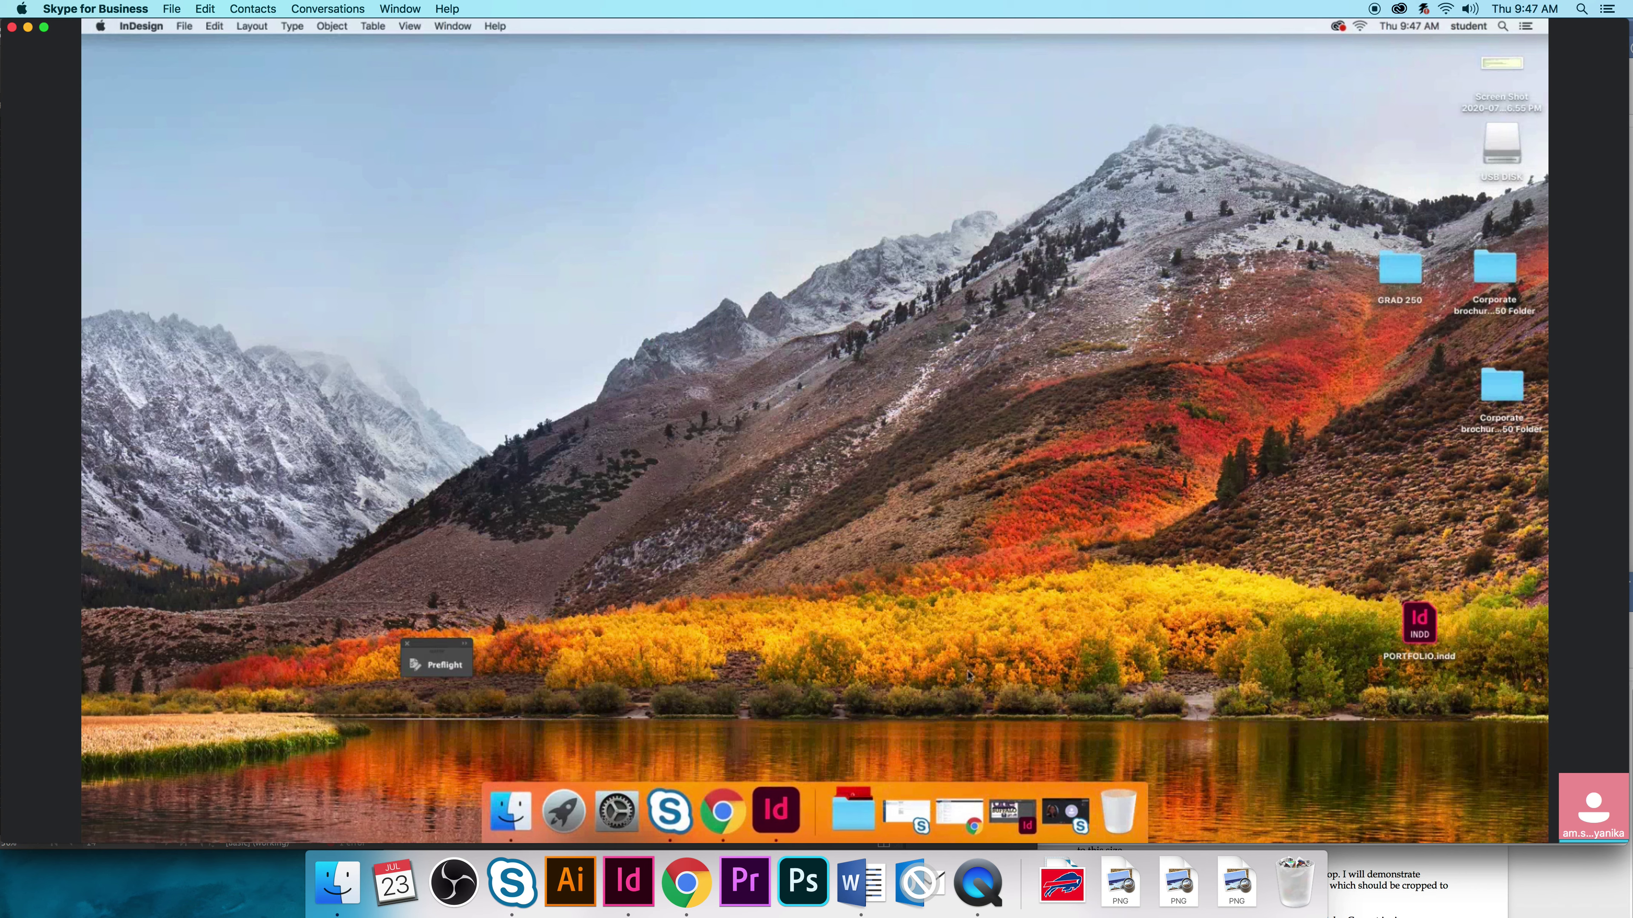
Open the packaged corporate brochure folder on the desktop and show its files as a list in an enlarged window.
{"action": "left_click_drag", "start_coordinate": [1503, 386], "coordinate": [1276, 357]}
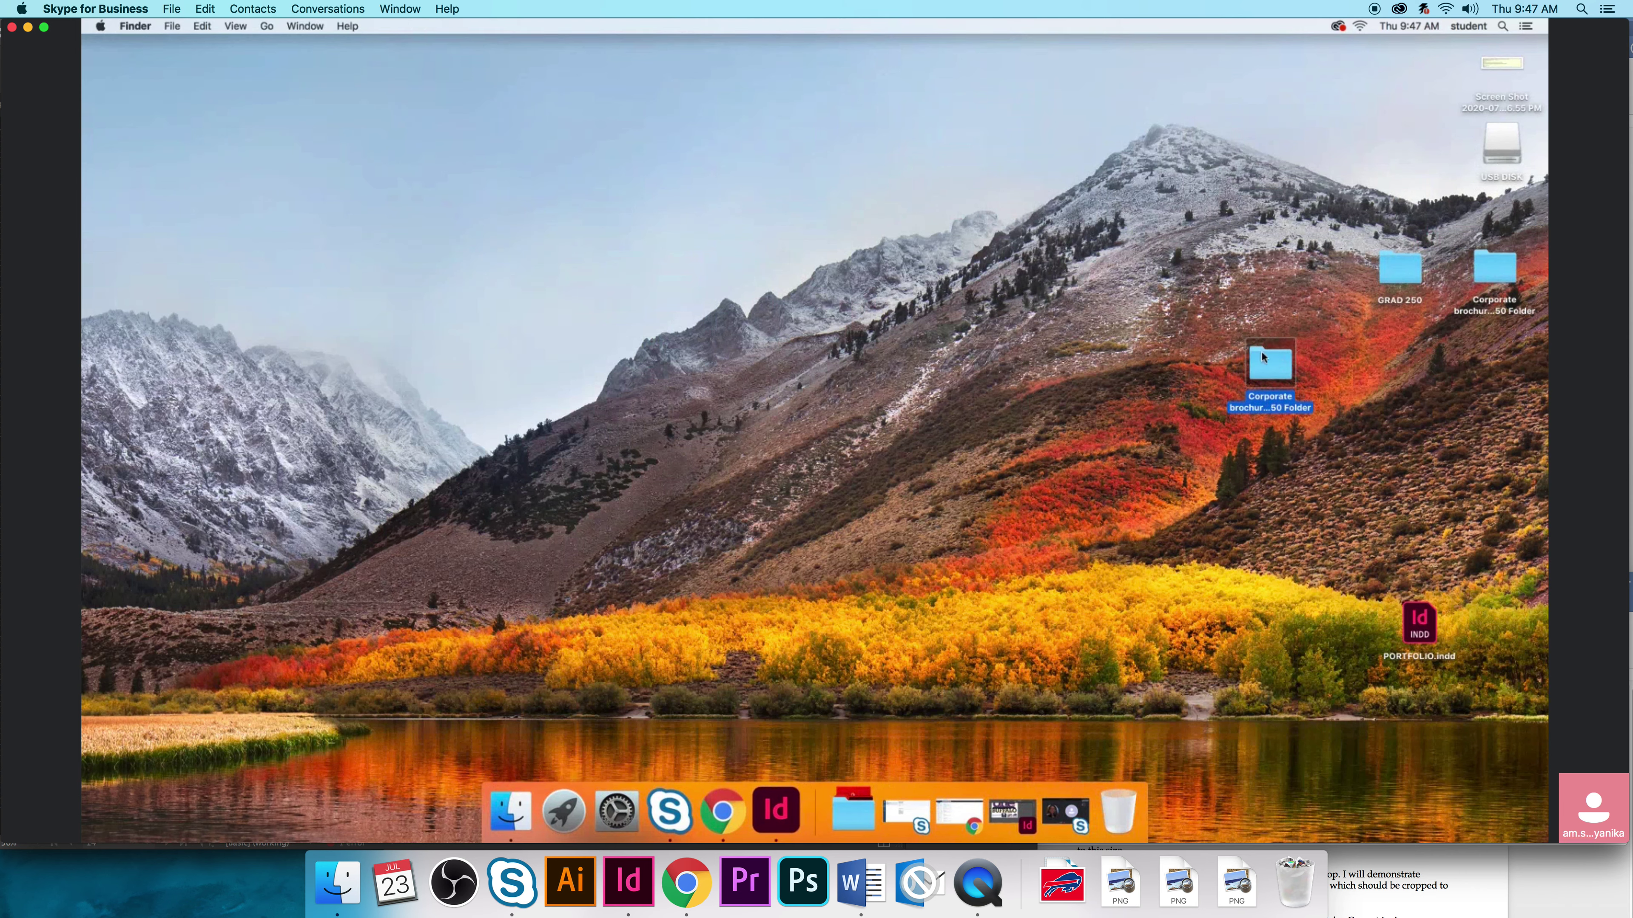
{"action": "double_click", "coordinate": [1270, 363]}
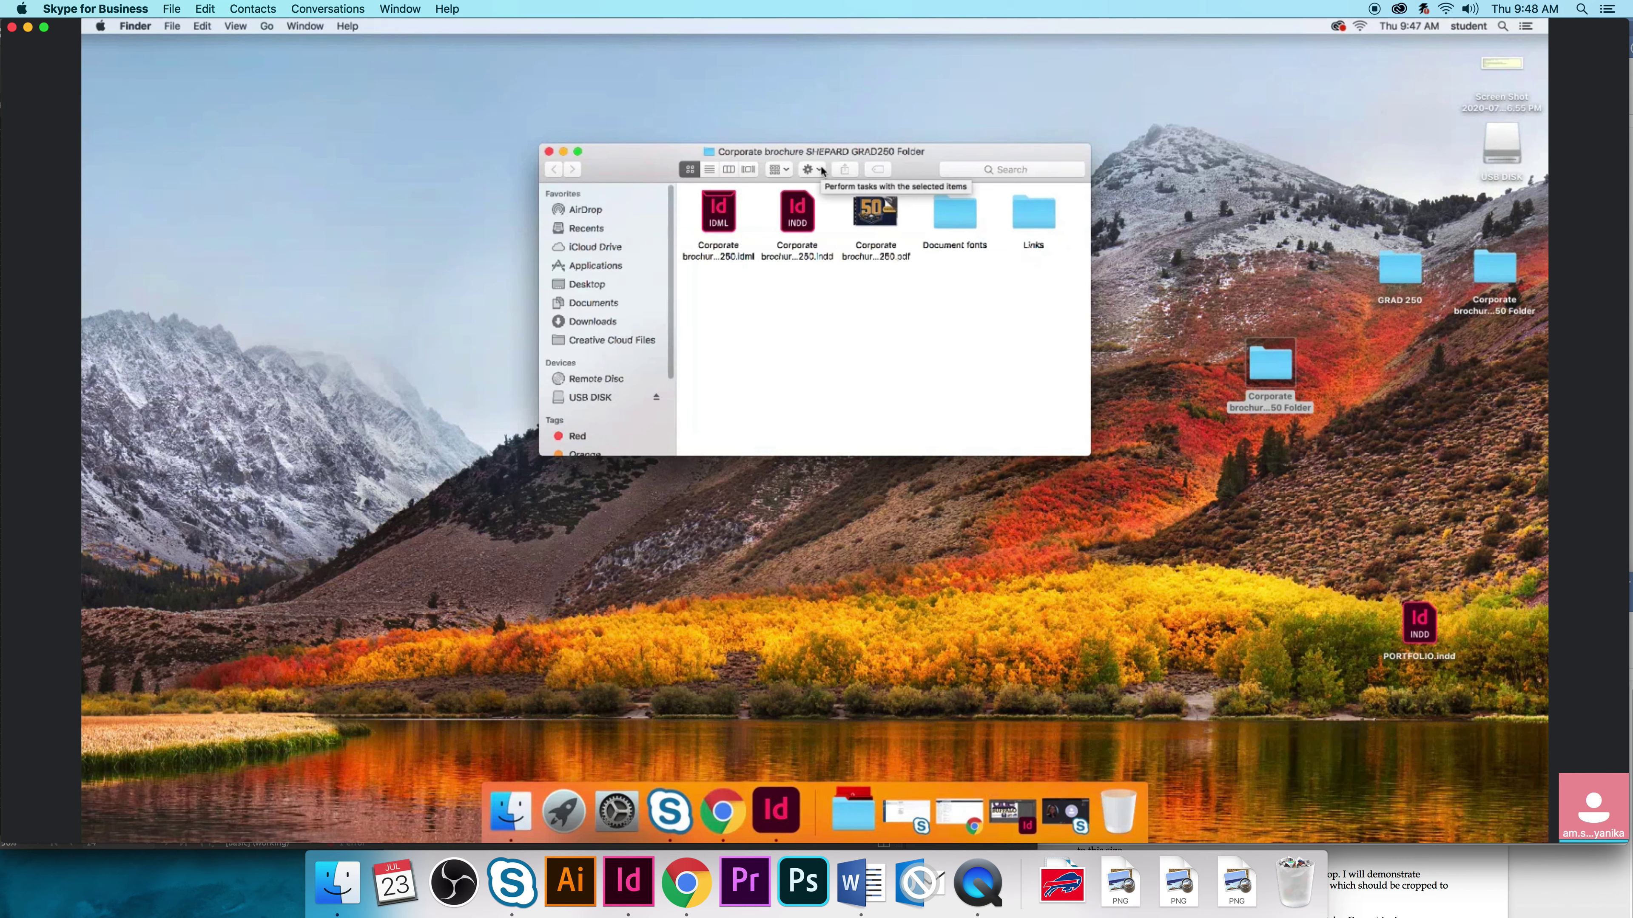
{"action": "left_click", "coordinate": [710, 169]}
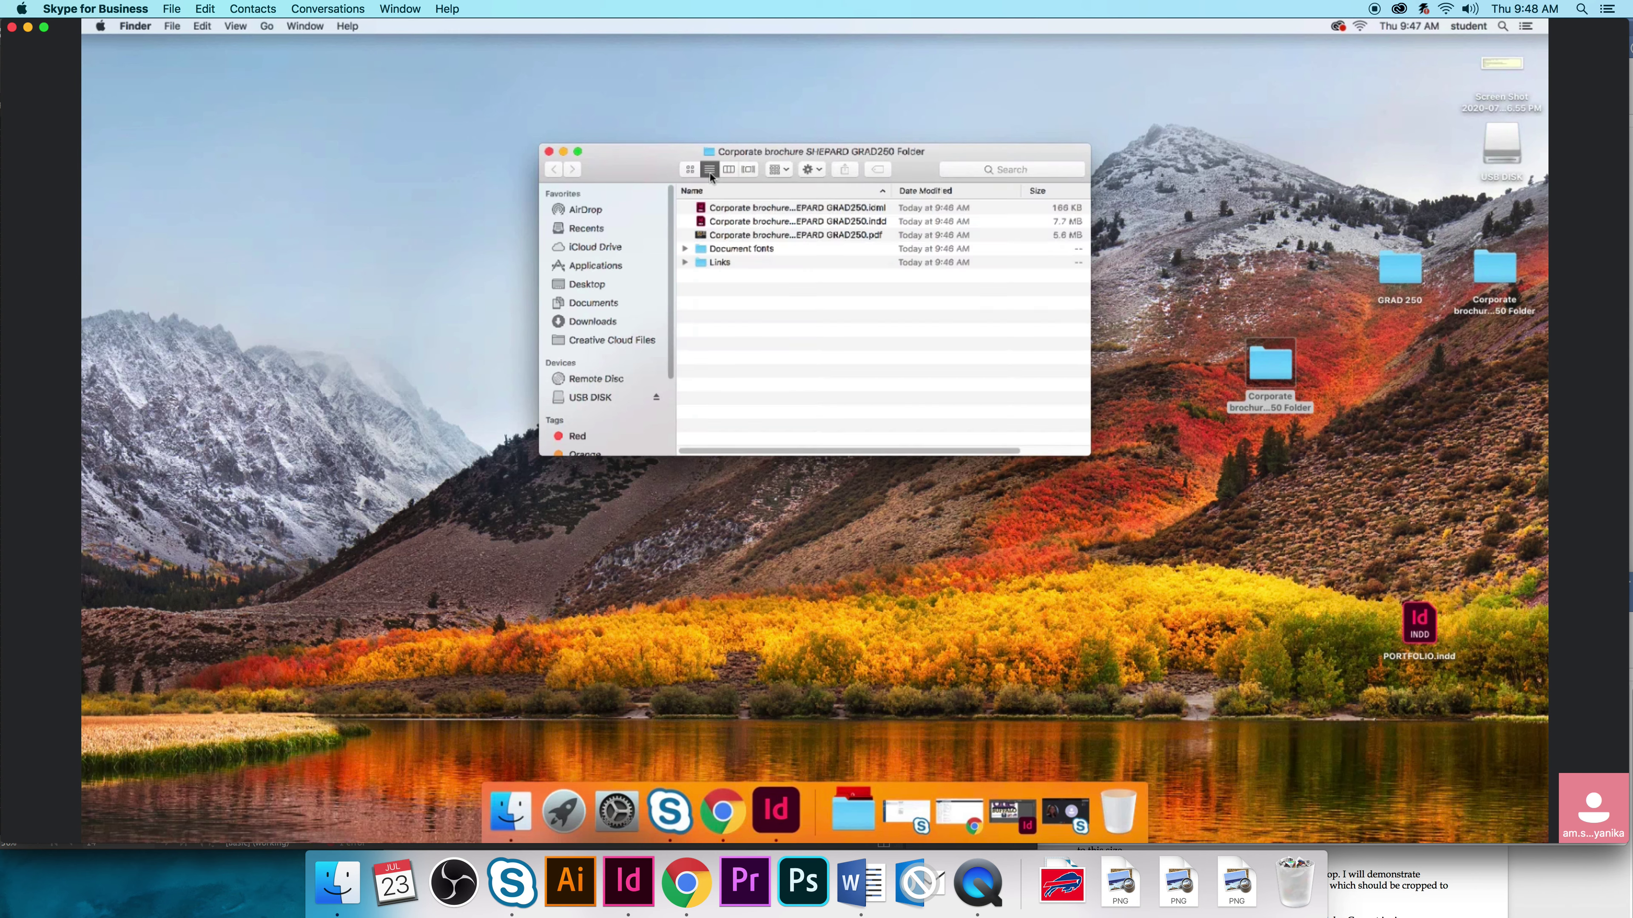
{"action": "left_click_drag", "start_coordinate": [1092, 456], "coordinate": [1216, 538]}
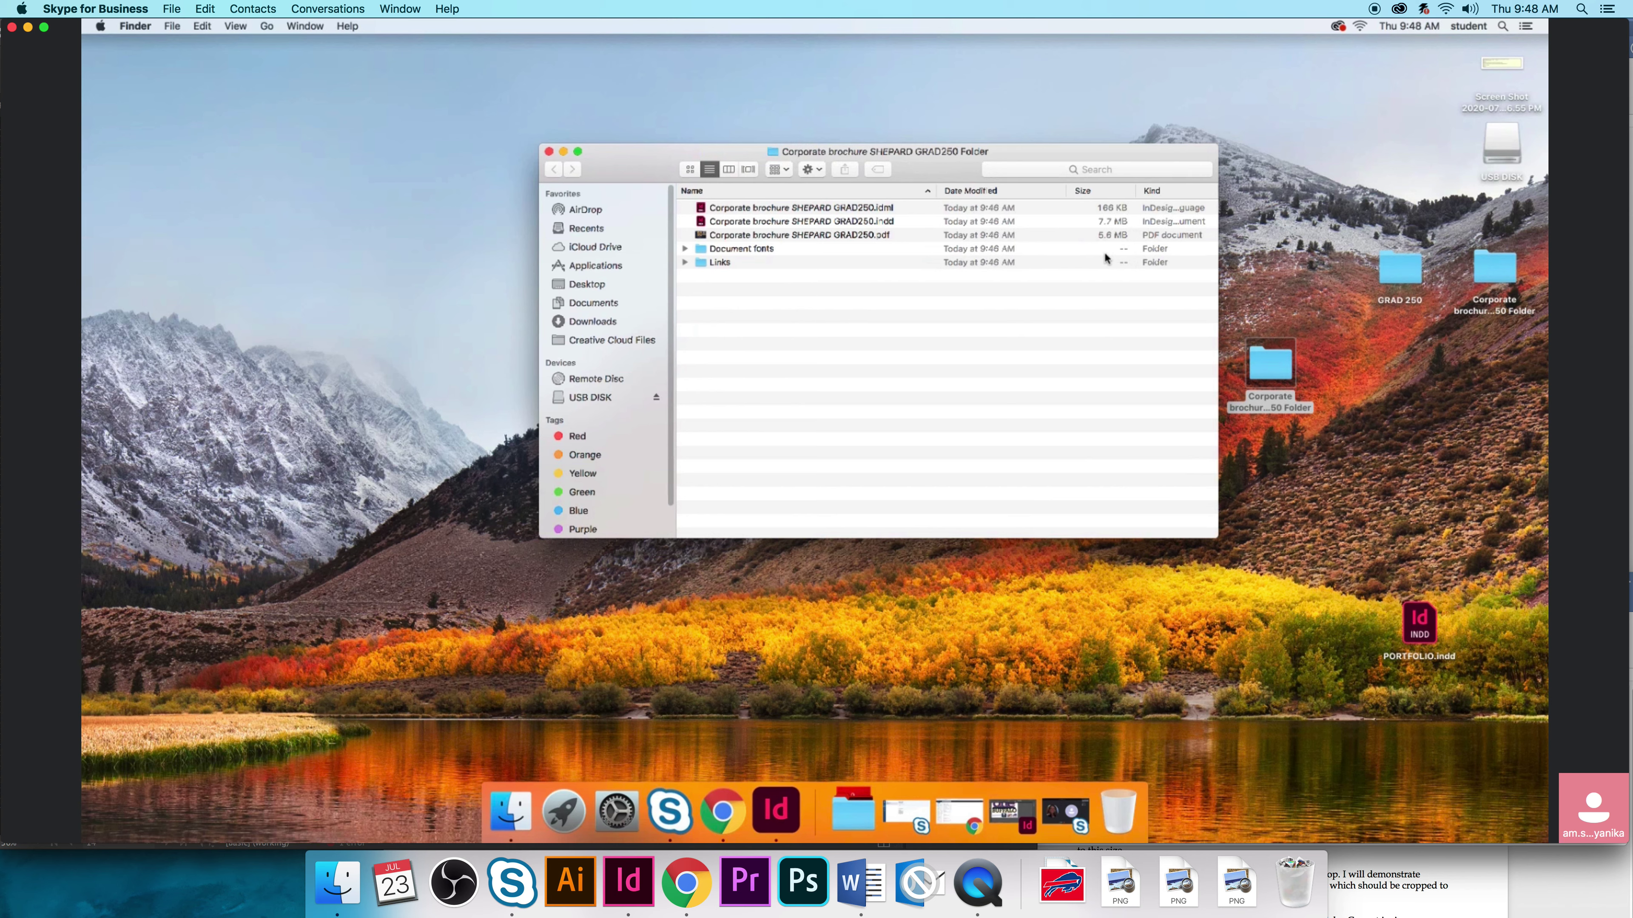
Check the contents of the Document fonts and Links subfolders in the packaged brochure folder.
{"action": "left_click", "coordinate": [685, 248]}
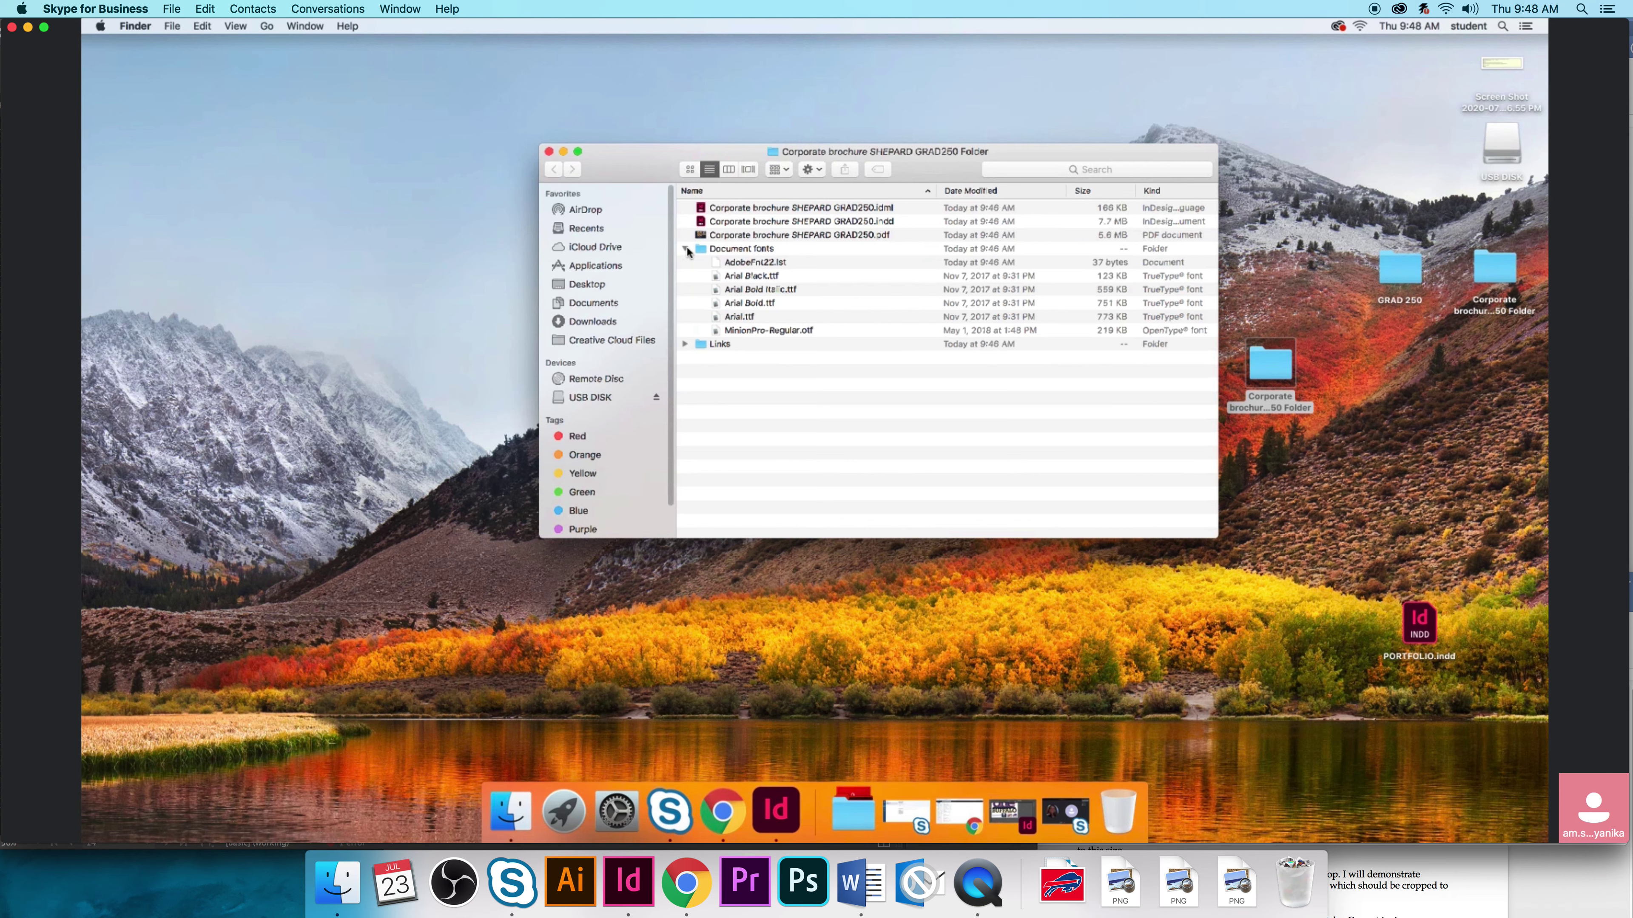
{"action": "left_click", "coordinate": [686, 250]}
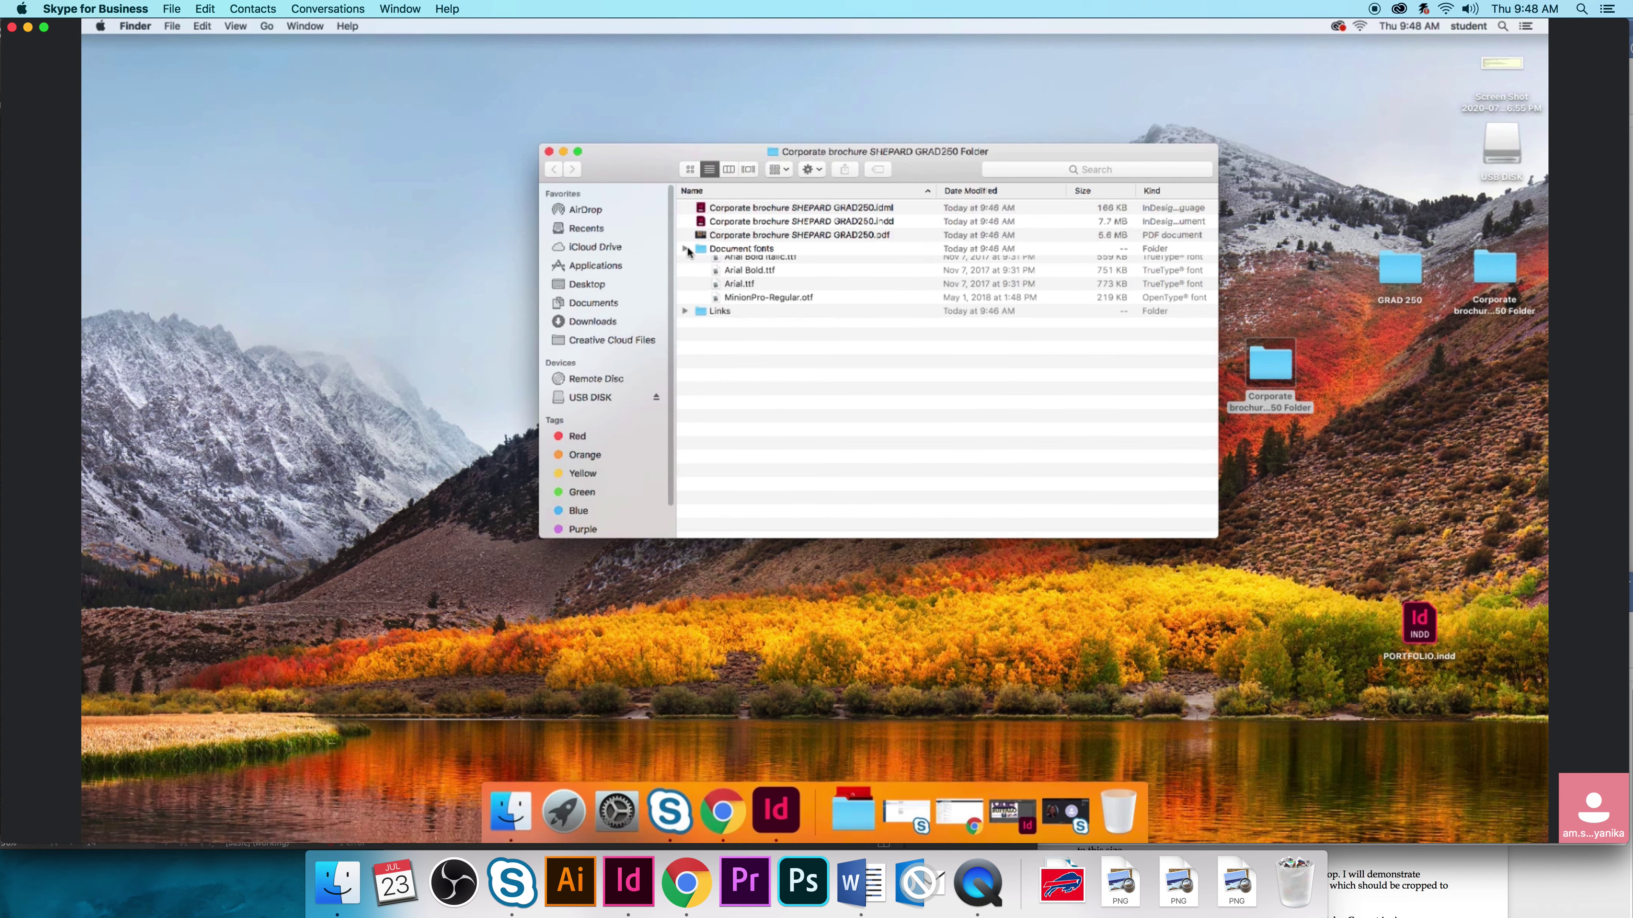
{"action": "left_click", "coordinate": [685, 262]}
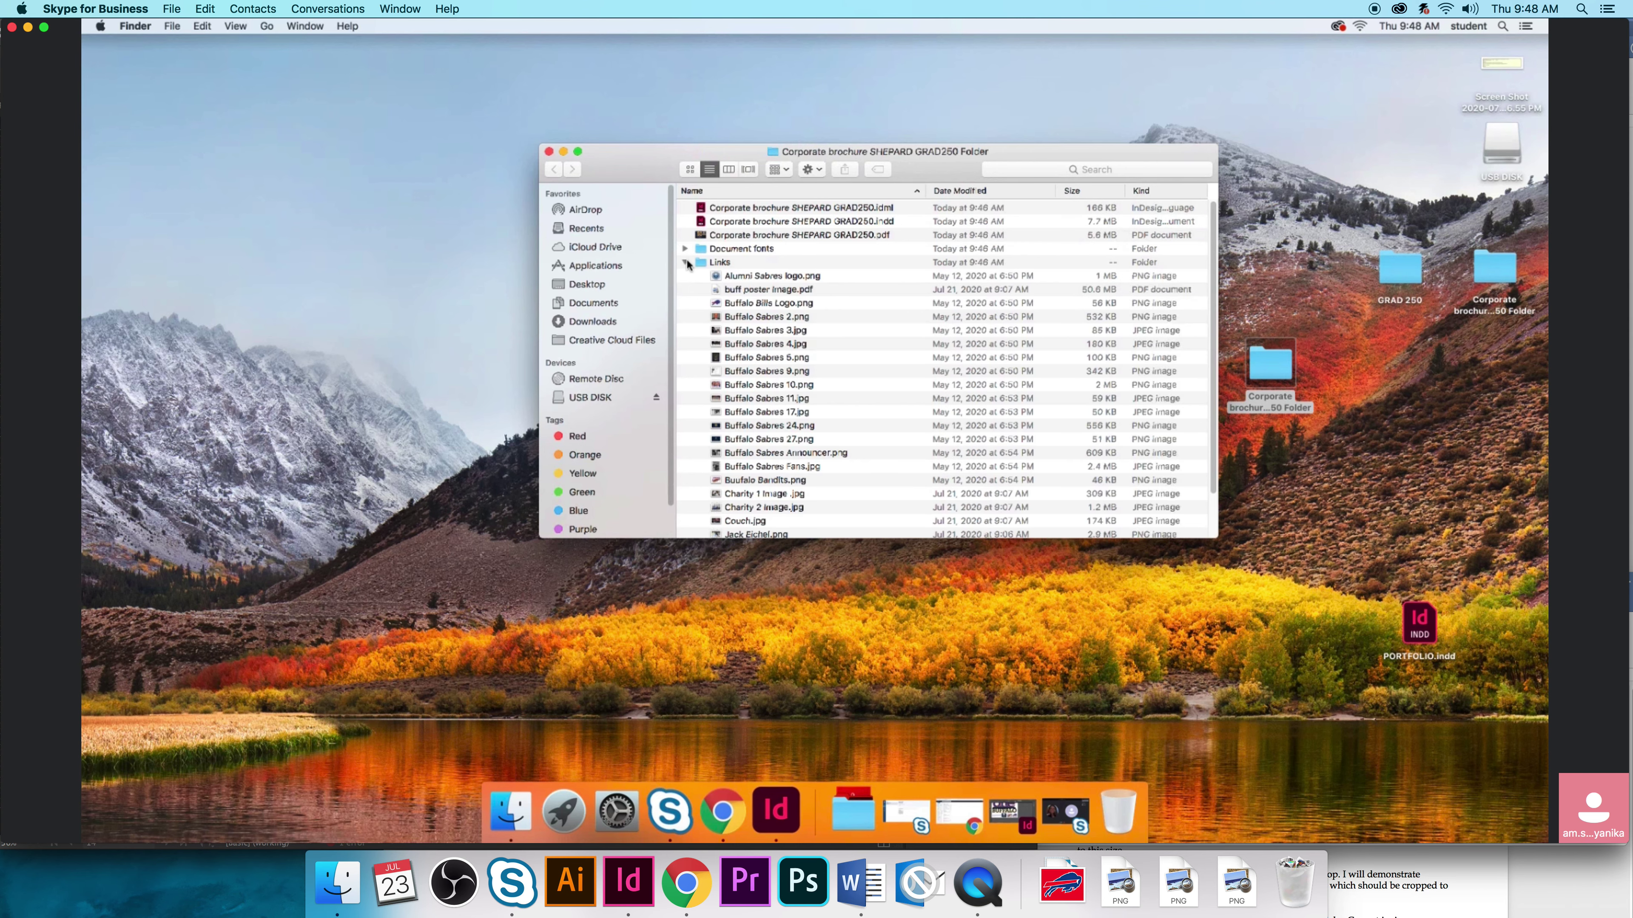
{"action": "scroll", "coordinate": [766, 349], "scroll_direction": "down", "scroll_amount": 3}
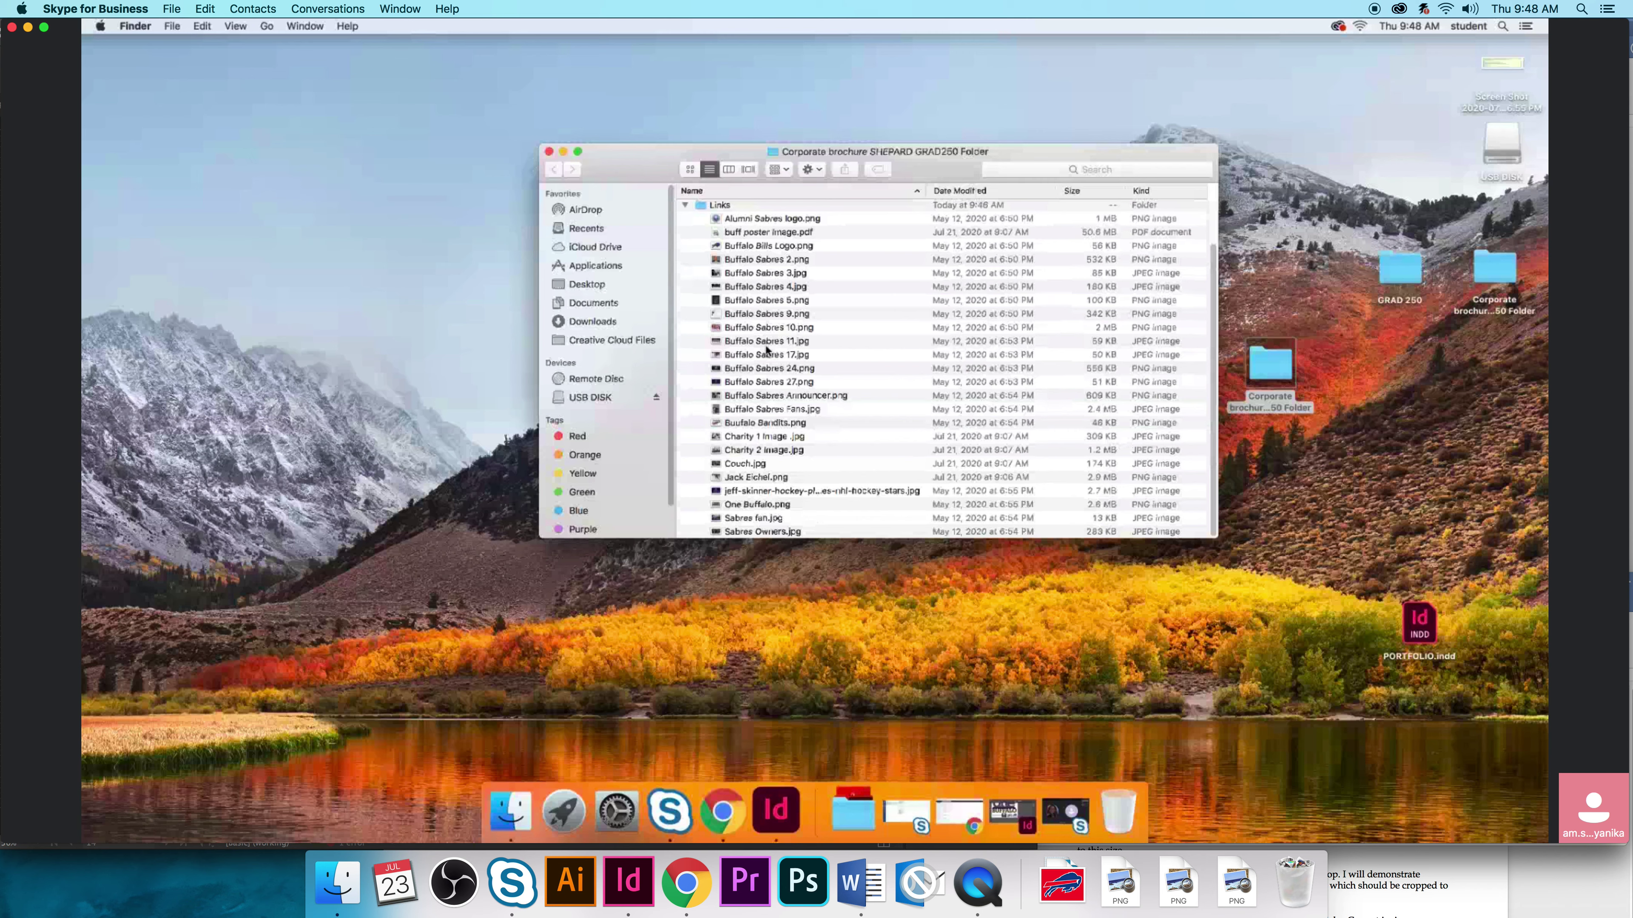
{"action": "scroll", "coordinate": [767, 345], "scroll_direction": "up", "scroll_amount": 3}
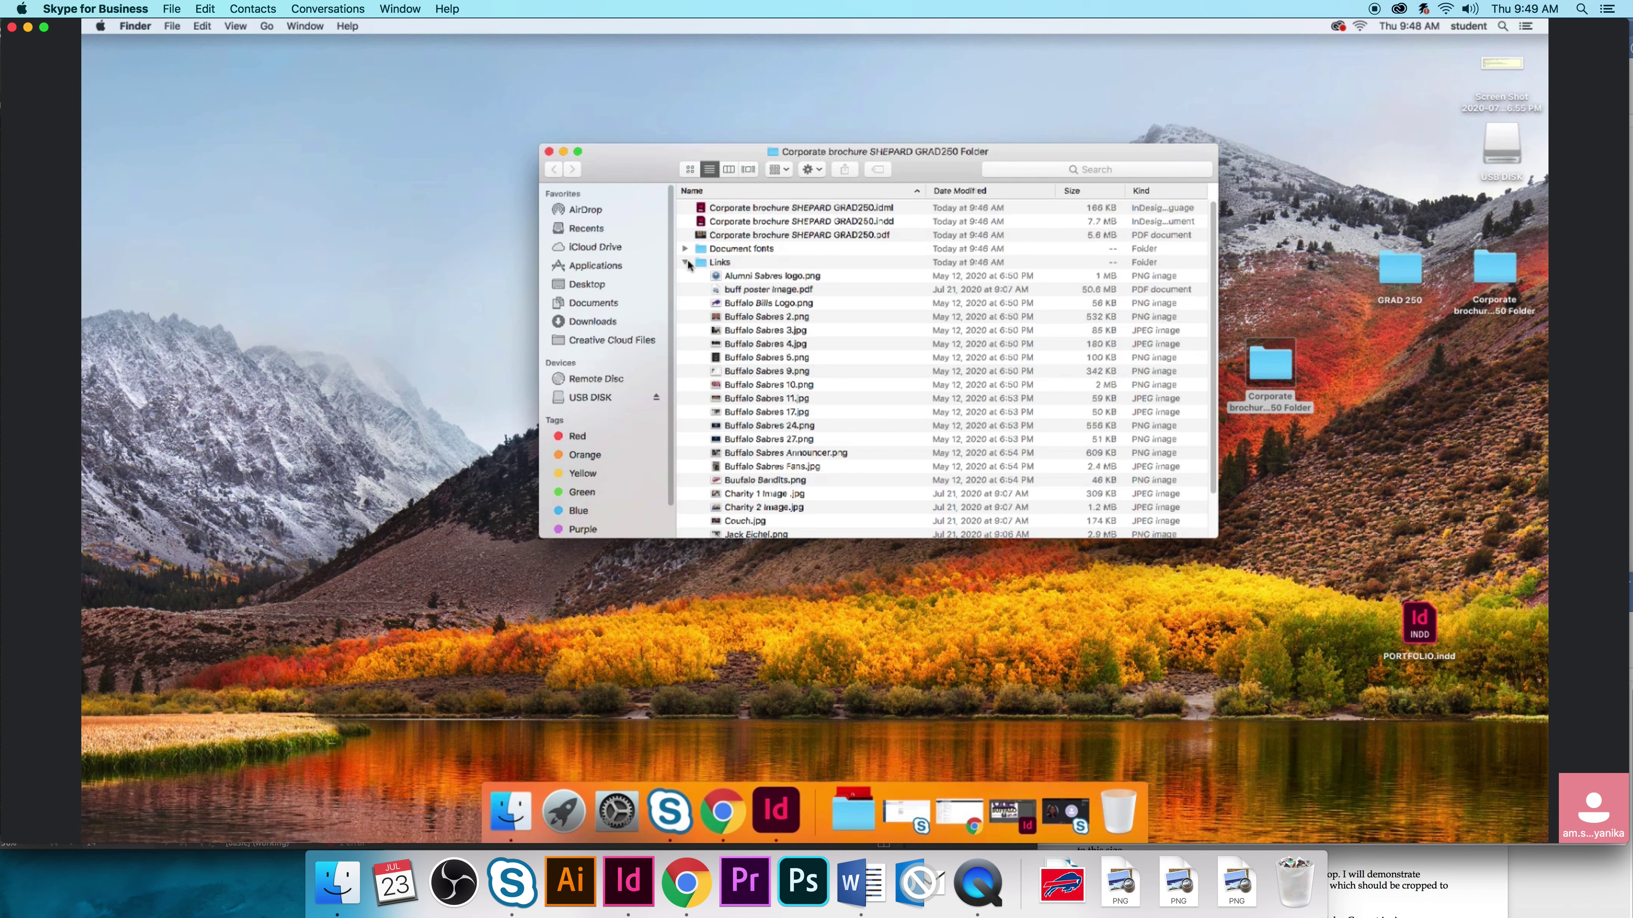
{"action": "left_click", "coordinate": [685, 262]}
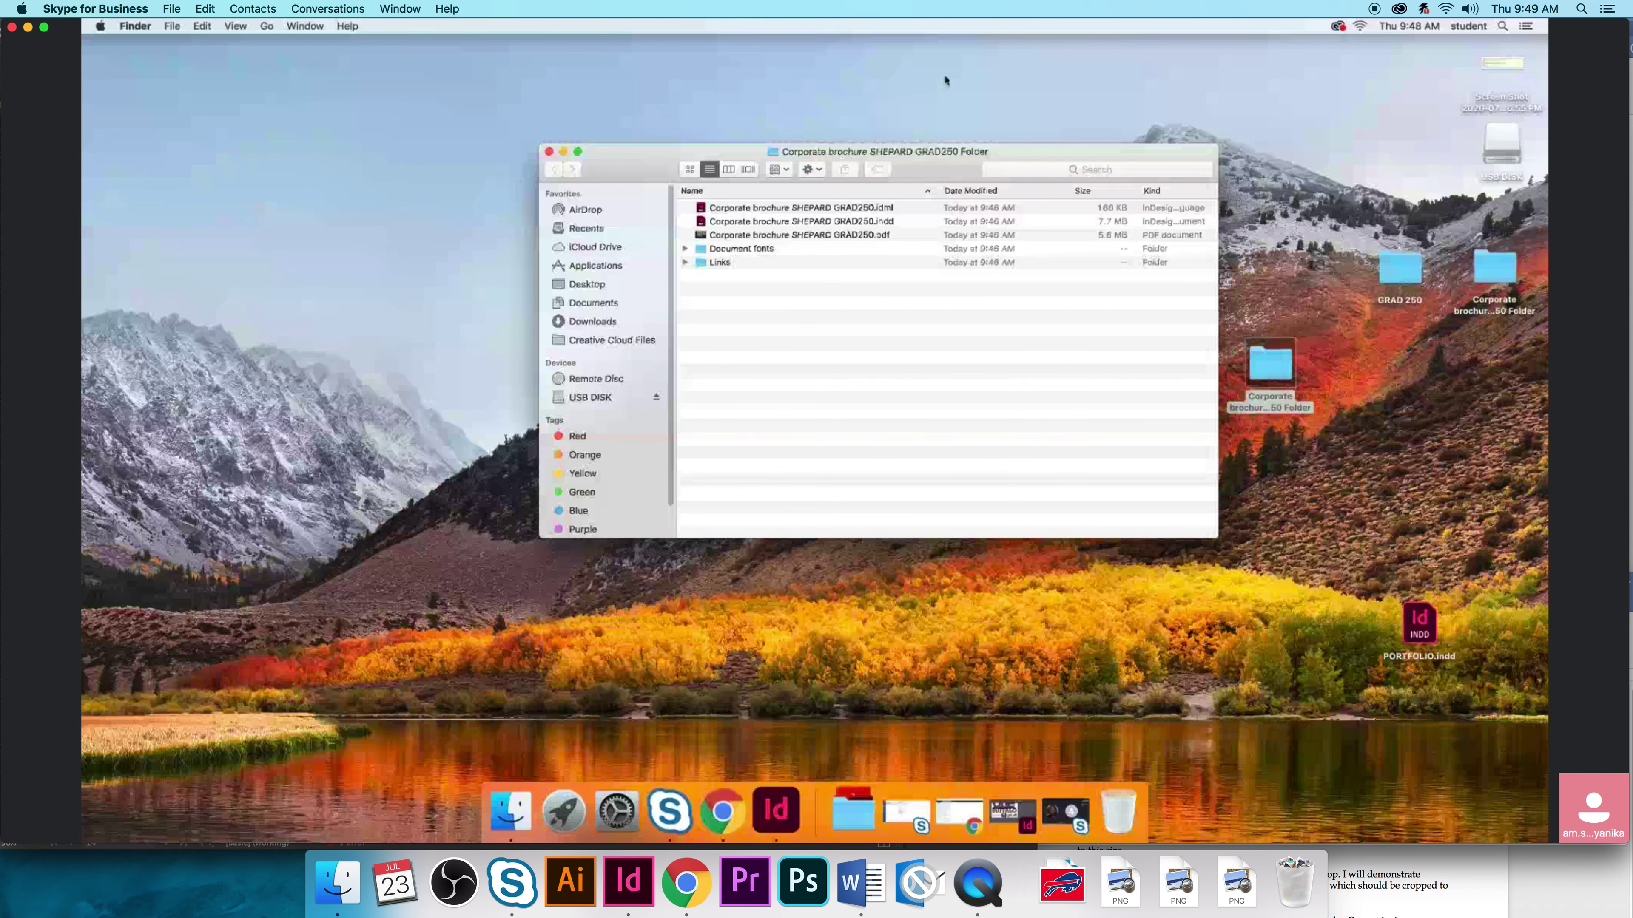
Move the packaged brochure folder window away from the folders on the desktop.
{"action": "left_click_drag", "start_coordinate": [965, 163], "coordinate": [744, 71]}
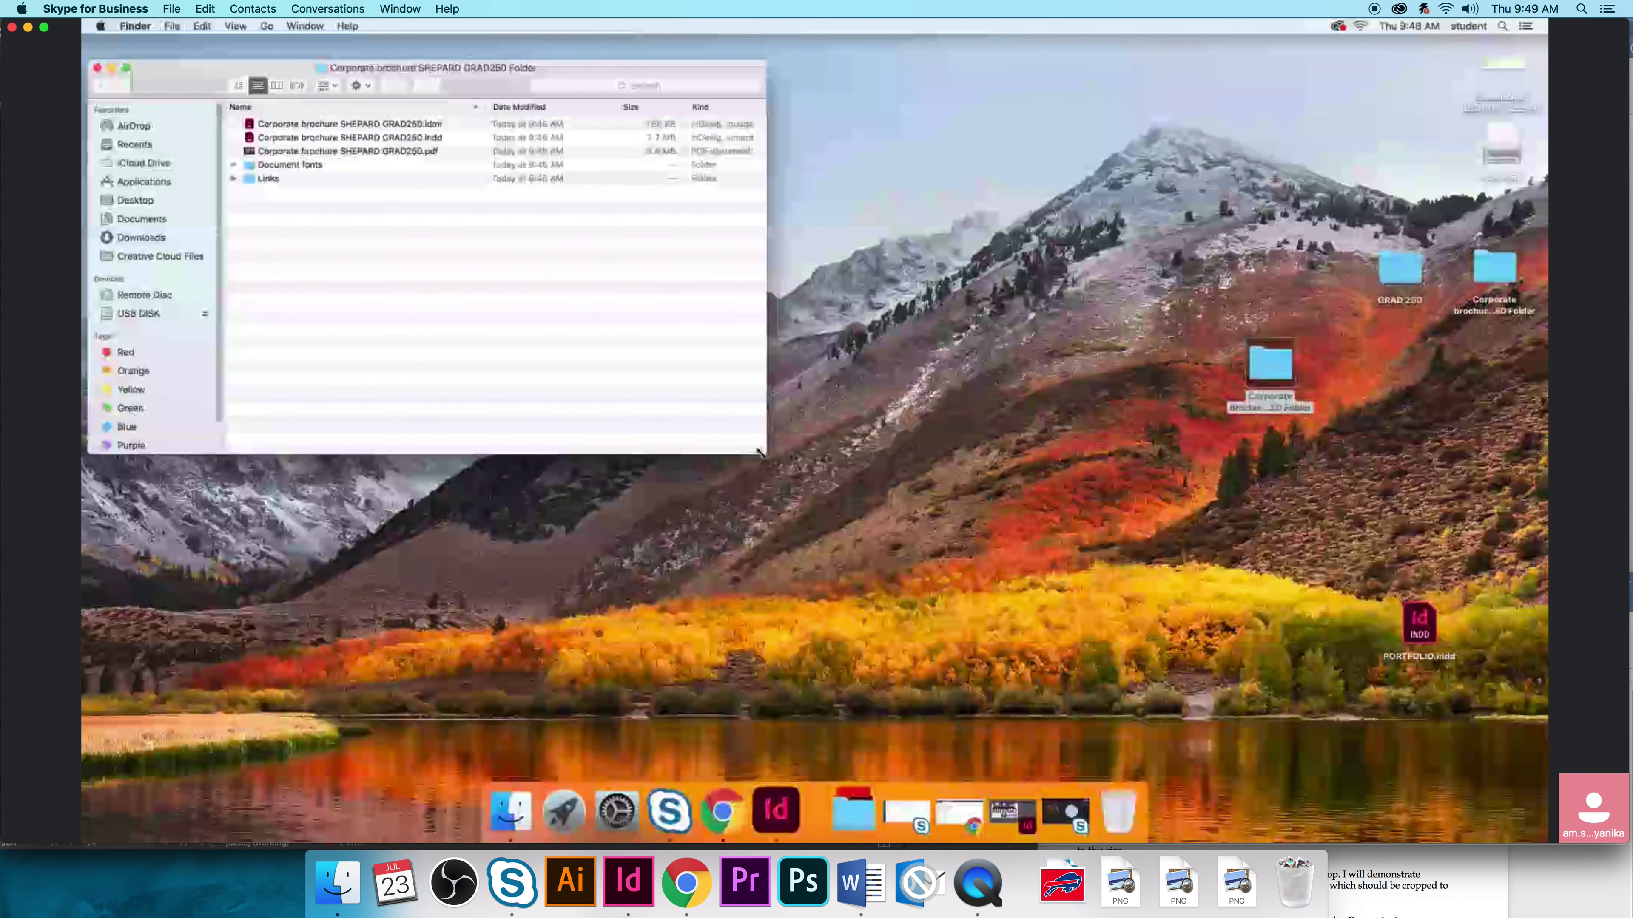
Check the Document fonts subfolder in the enlarged packaged brochure window, and bring up the browser on the shared desktop.
{"action": "left_click_drag", "start_coordinate": [766, 456], "coordinate": [870, 586]}
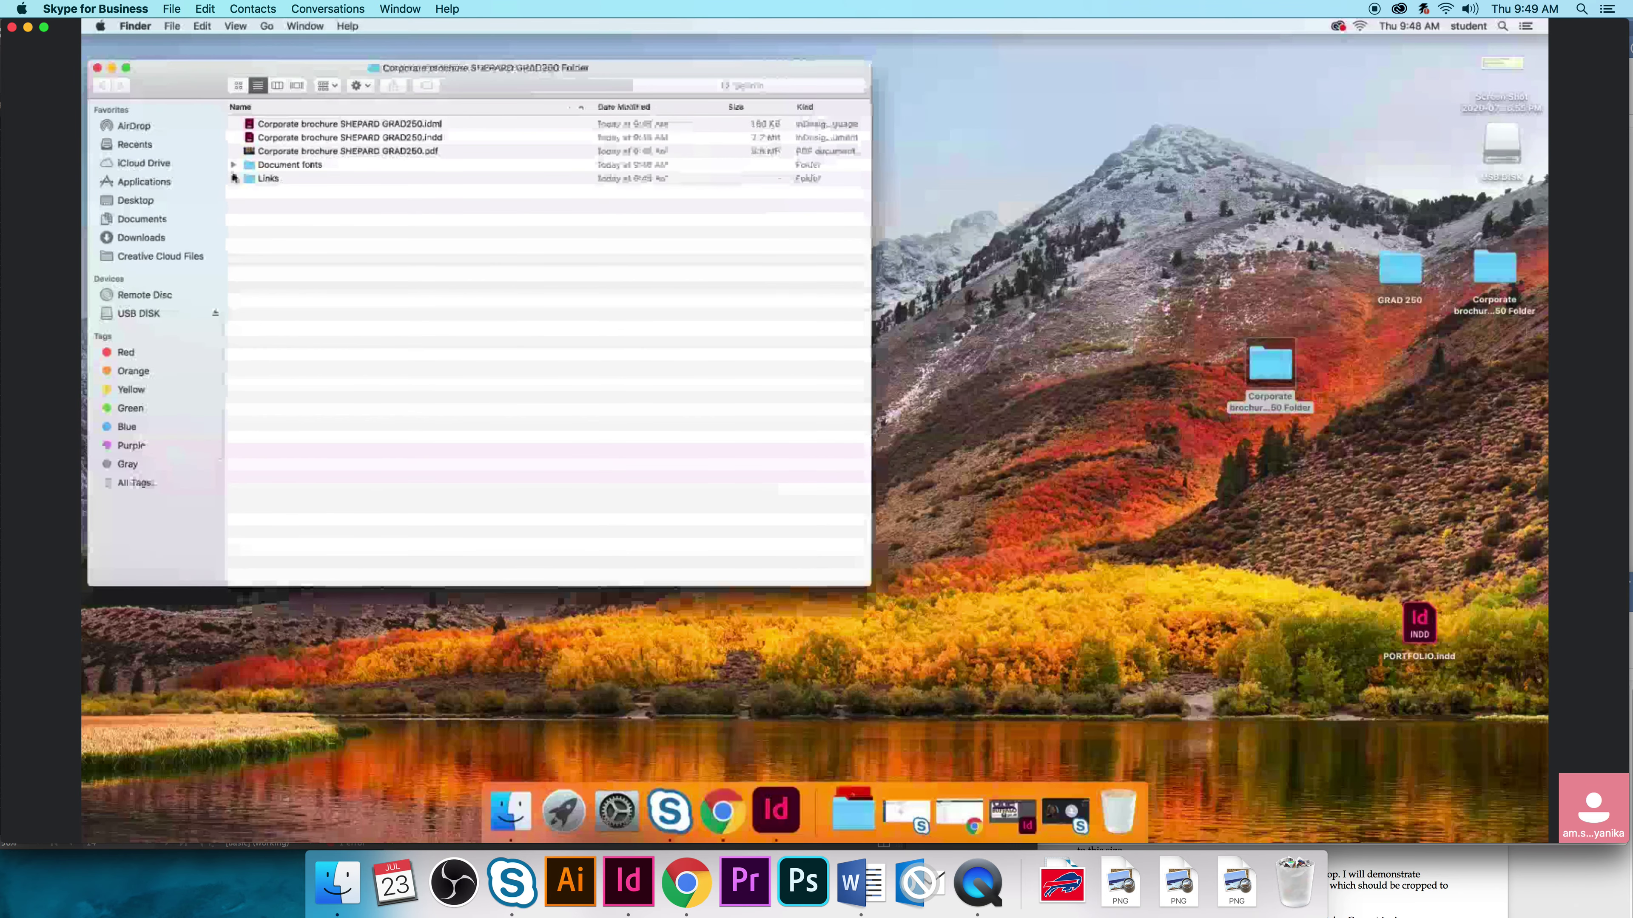
{"action": "left_click", "coordinate": [234, 166]}
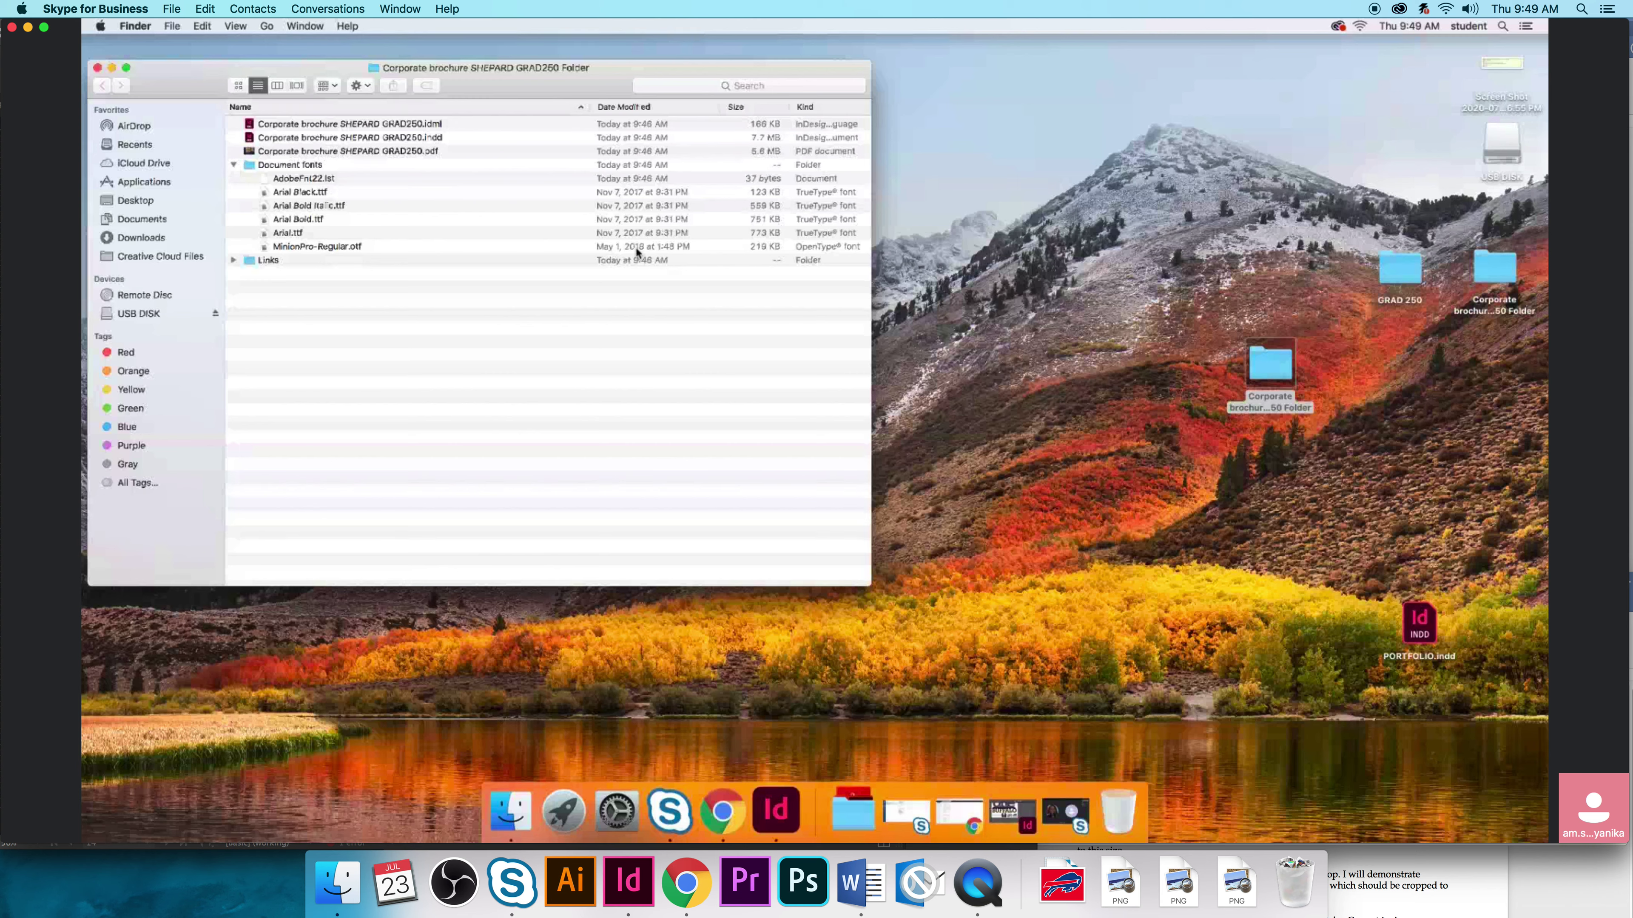
{"action": "left_click", "coordinate": [234, 166]}
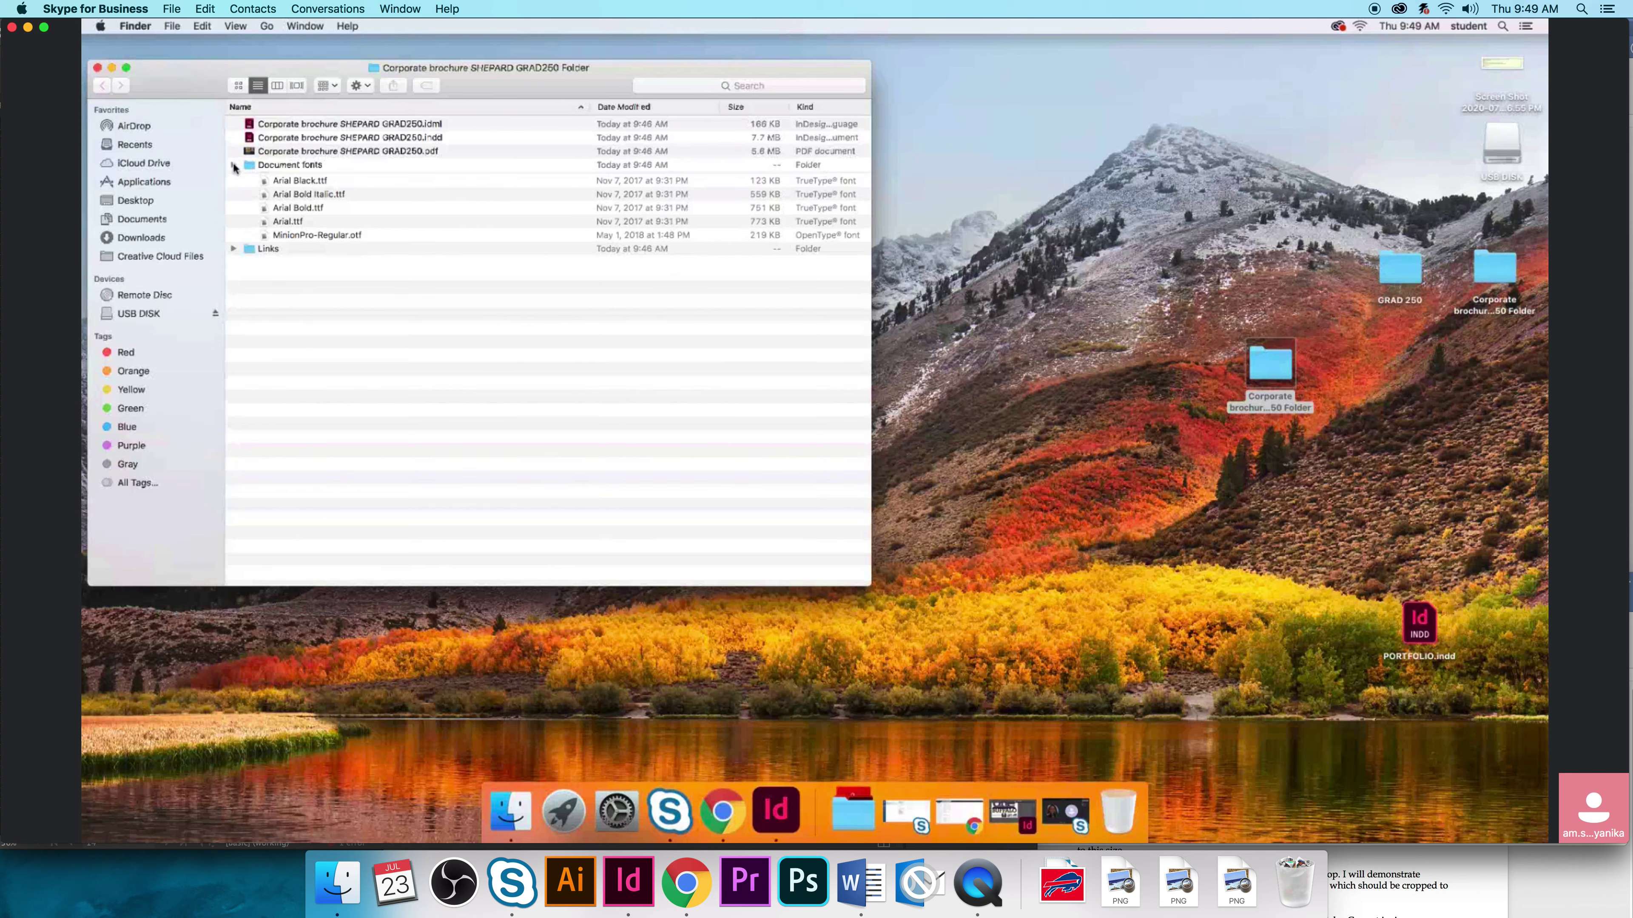
{"action": "left_click", "coordinate": [1066, 804]}
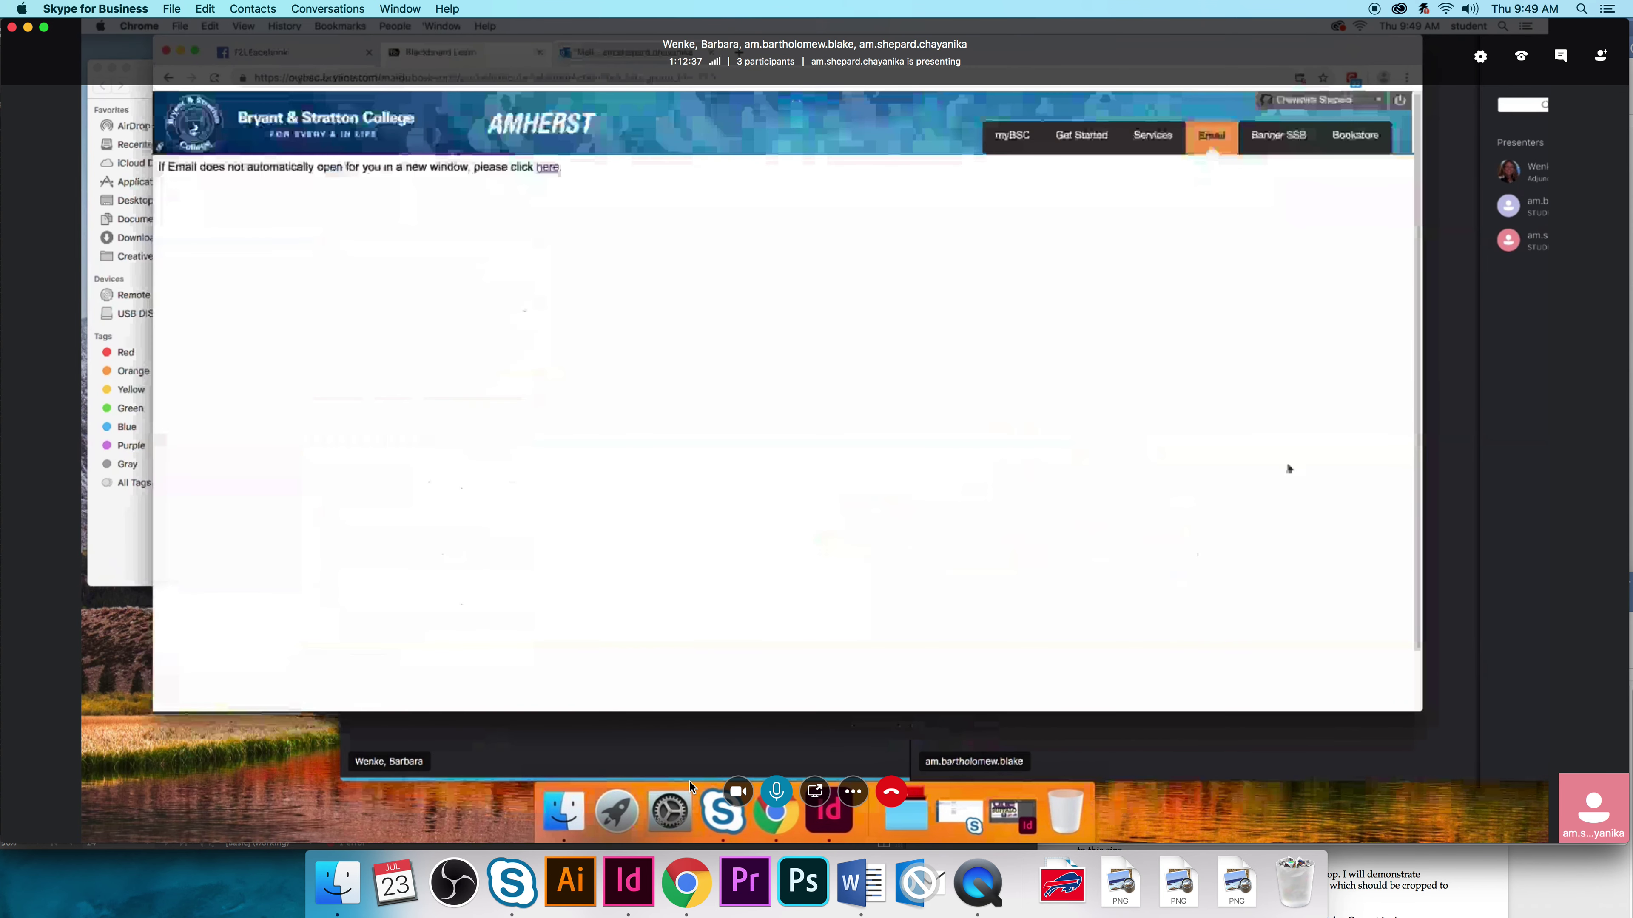
Switch to the local Chrome window and open the Full Grade Center of the Advanced Page Layout course.
{"action": "left_click", "coordinate": [687, 891]}
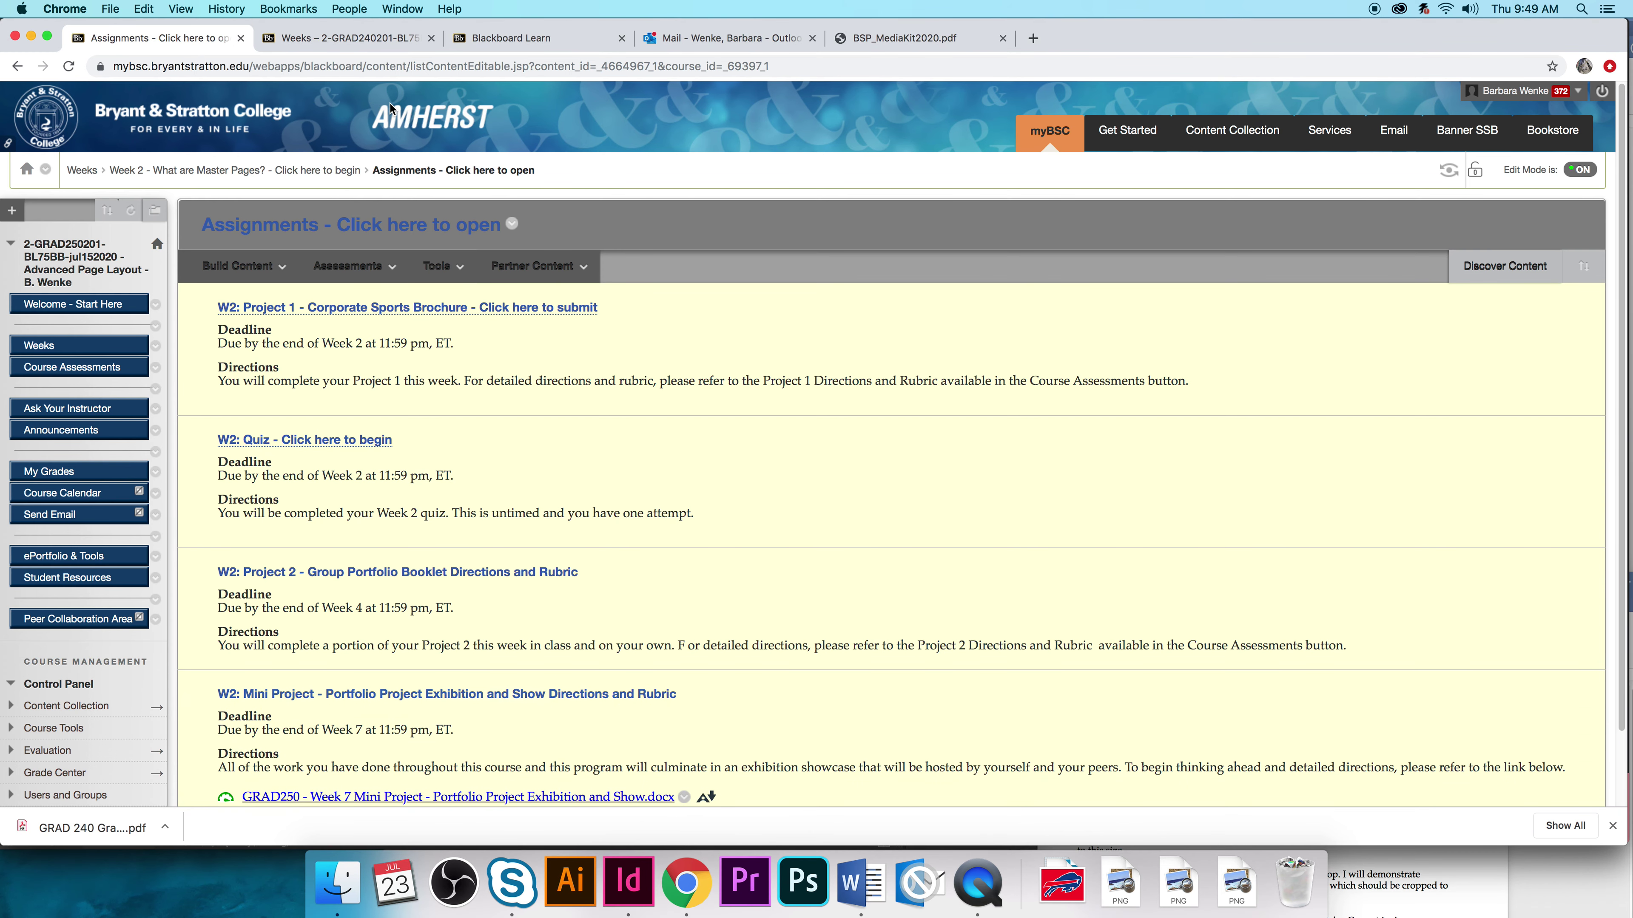
{"action": "scroll", "coordinate": [138, 760], "scroll_direction": "down", "scroll_amount": 2}
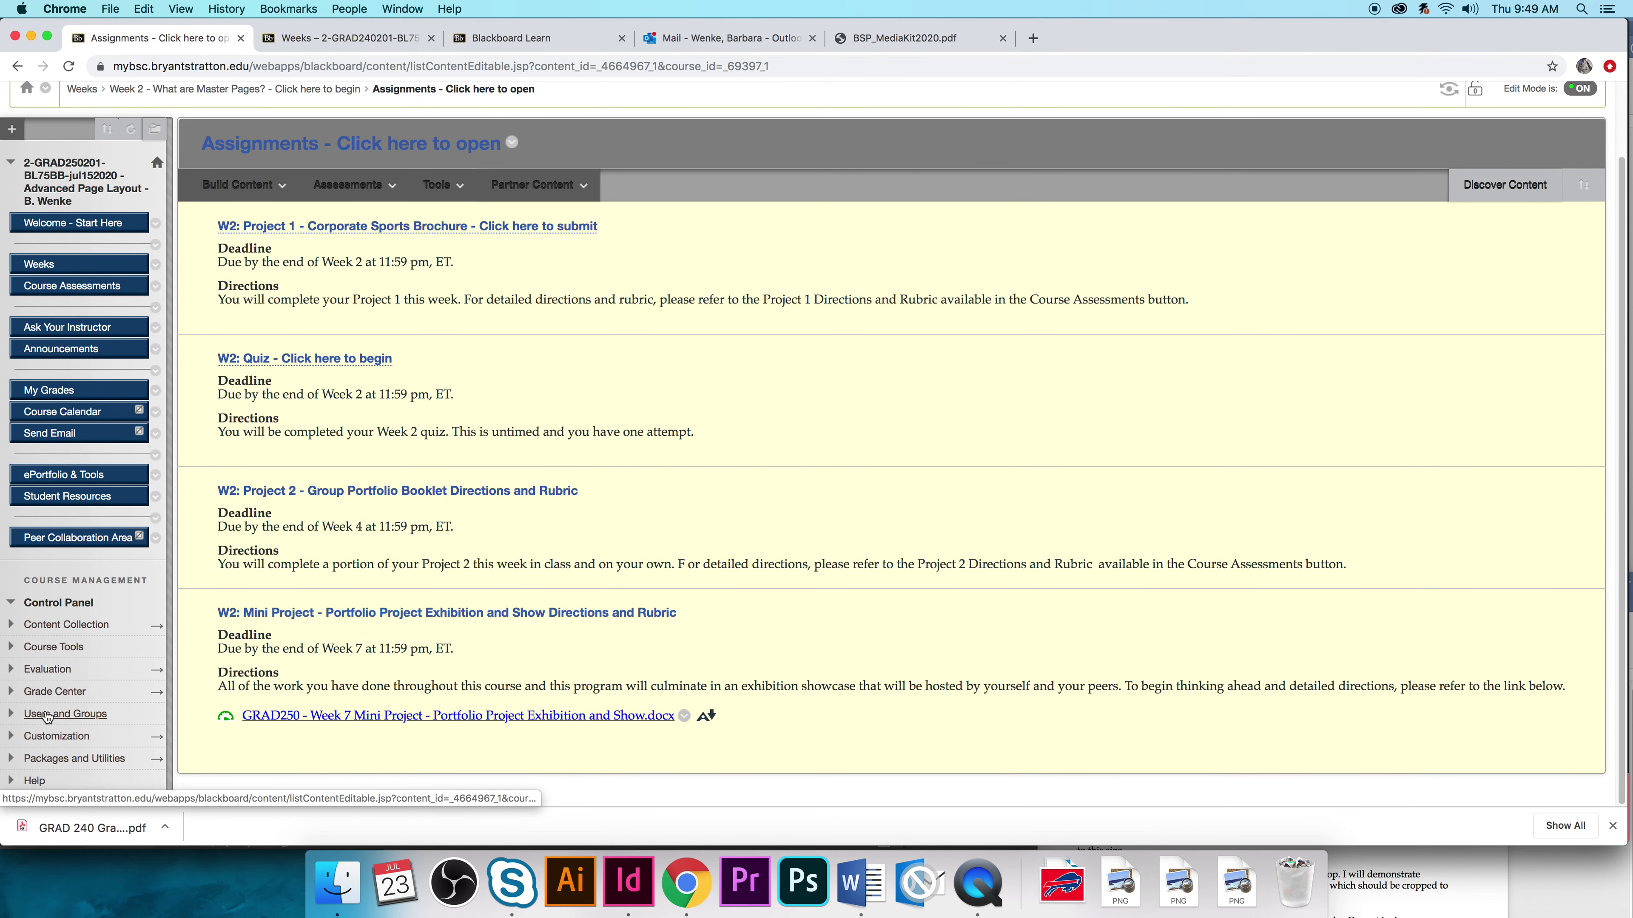
{"action": "left_click", "coordinate": [52, 691]}
{"action": "left_click", "coordinate": [56, 727]}
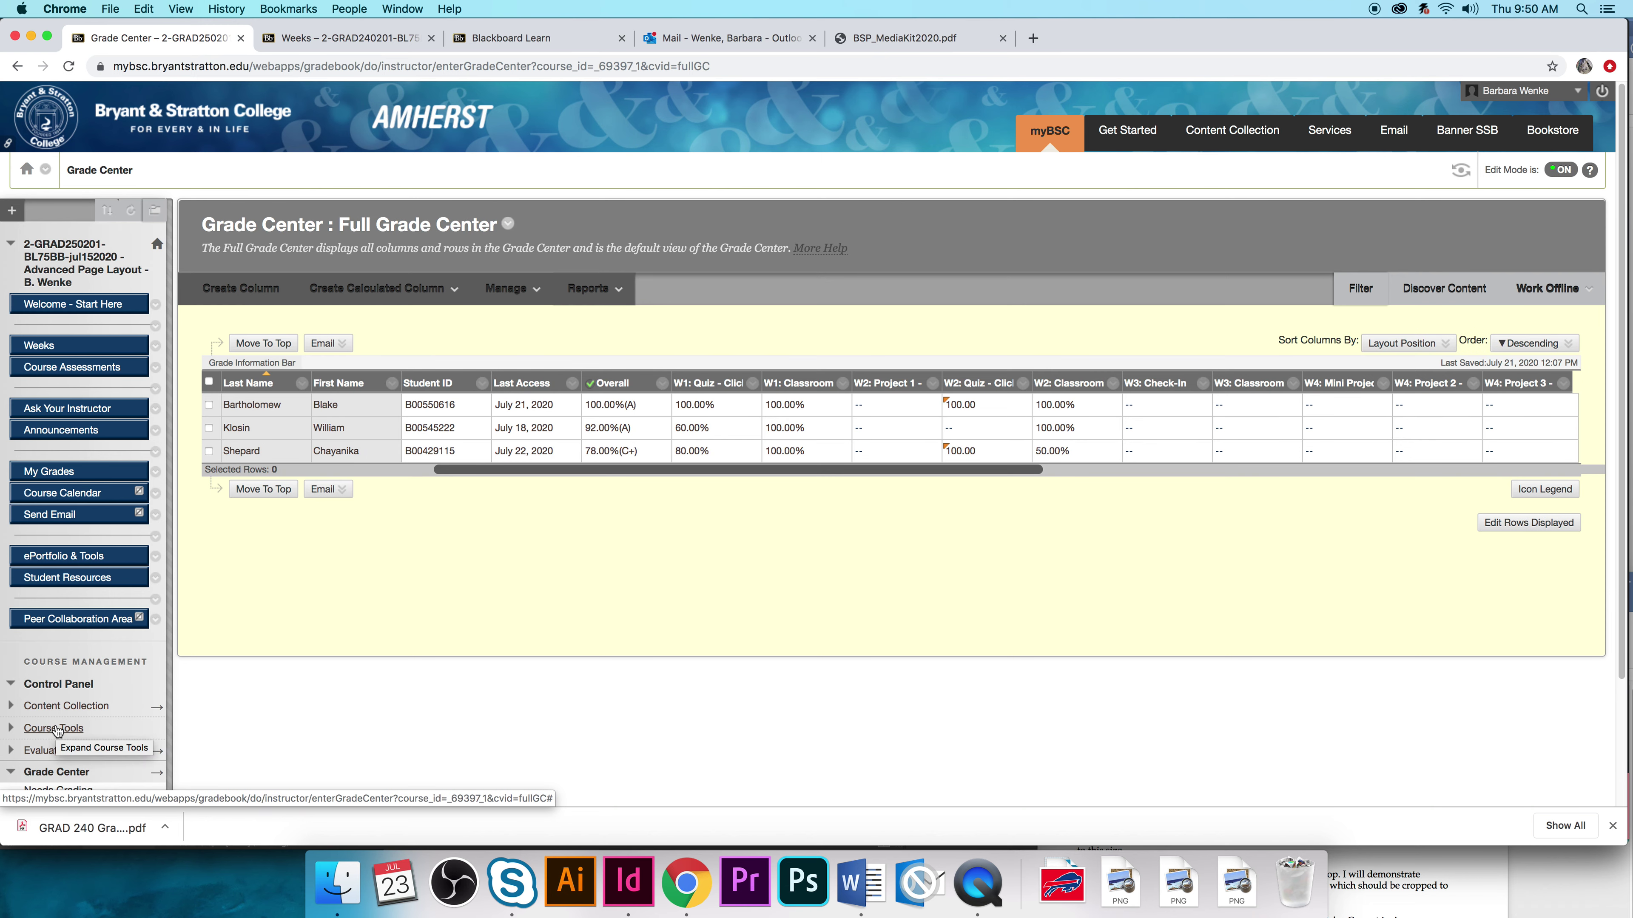
Open the course's Weeks page and move the browser window aside temporarily to view the shared Project 1 submission page.
{"action": "left_click", "coordinate": [40, 348]}
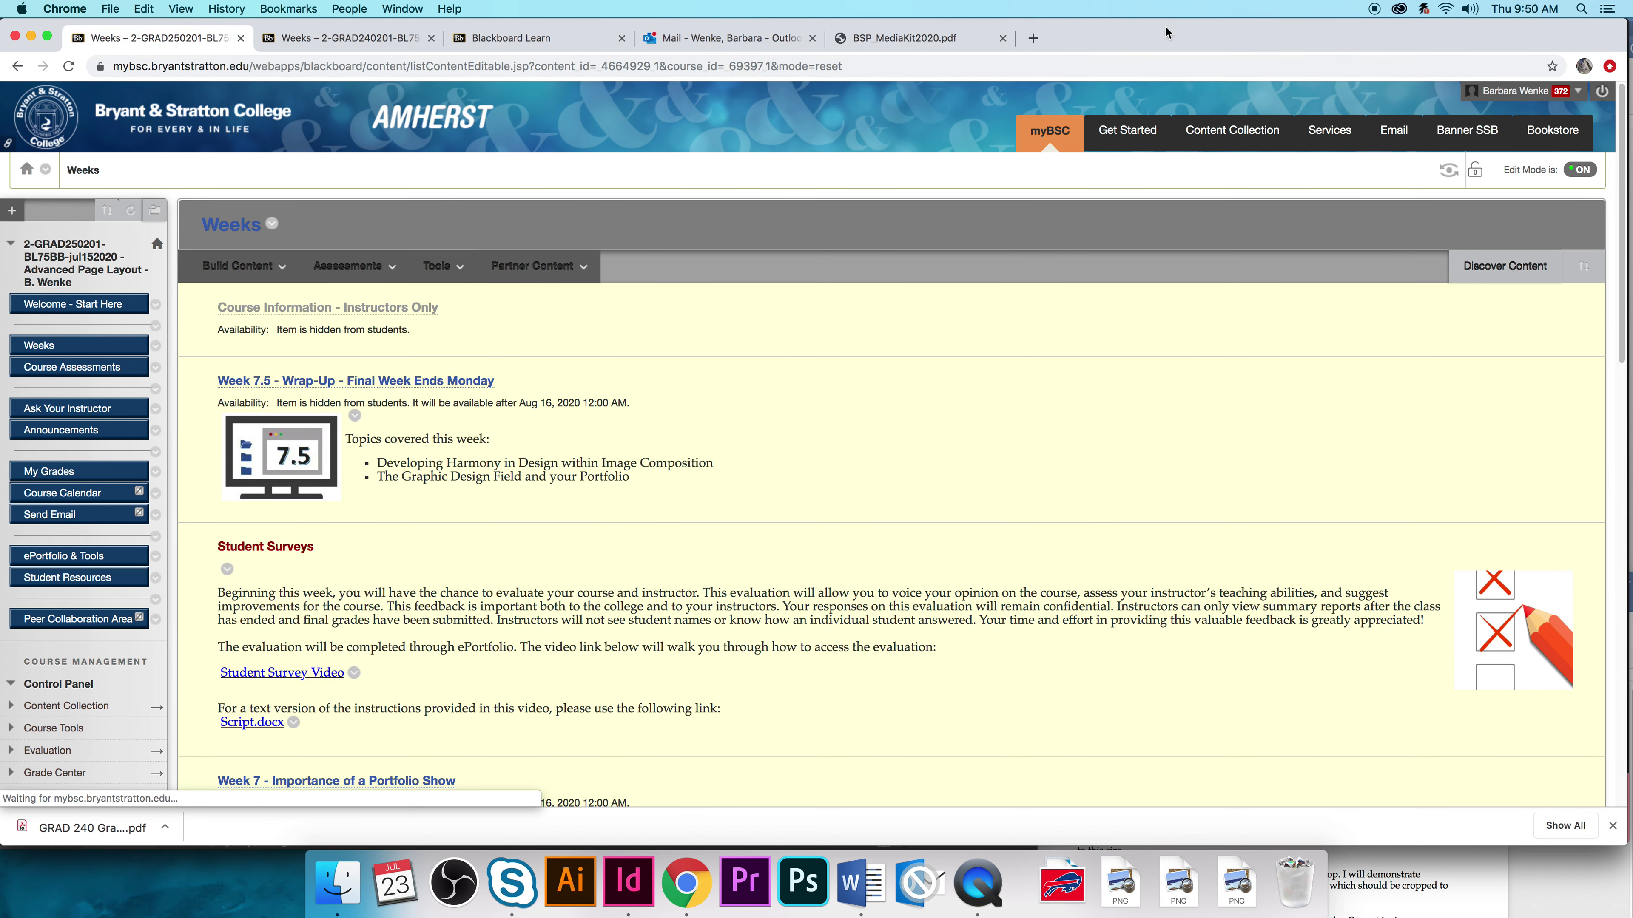
{"action": "left_click_drag", "start_coordinate": [1141, 34], "coordinate": [972, 712]}
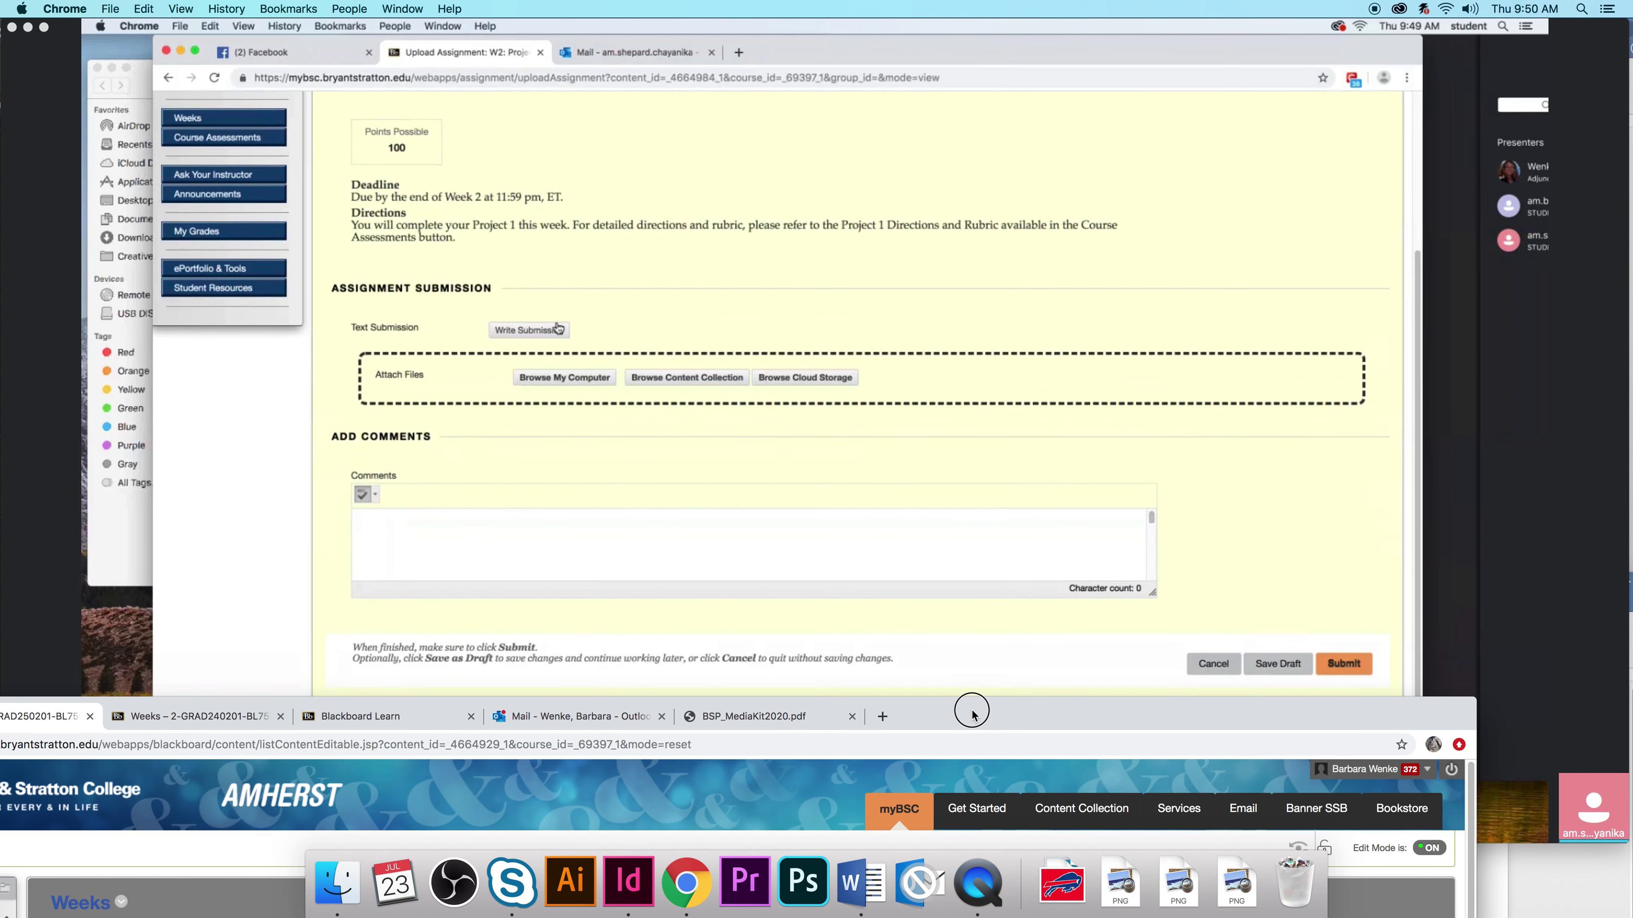
{"action": "left_click_drag", "start_coordinate": [972, 712], "coordinate": [974, 702]}
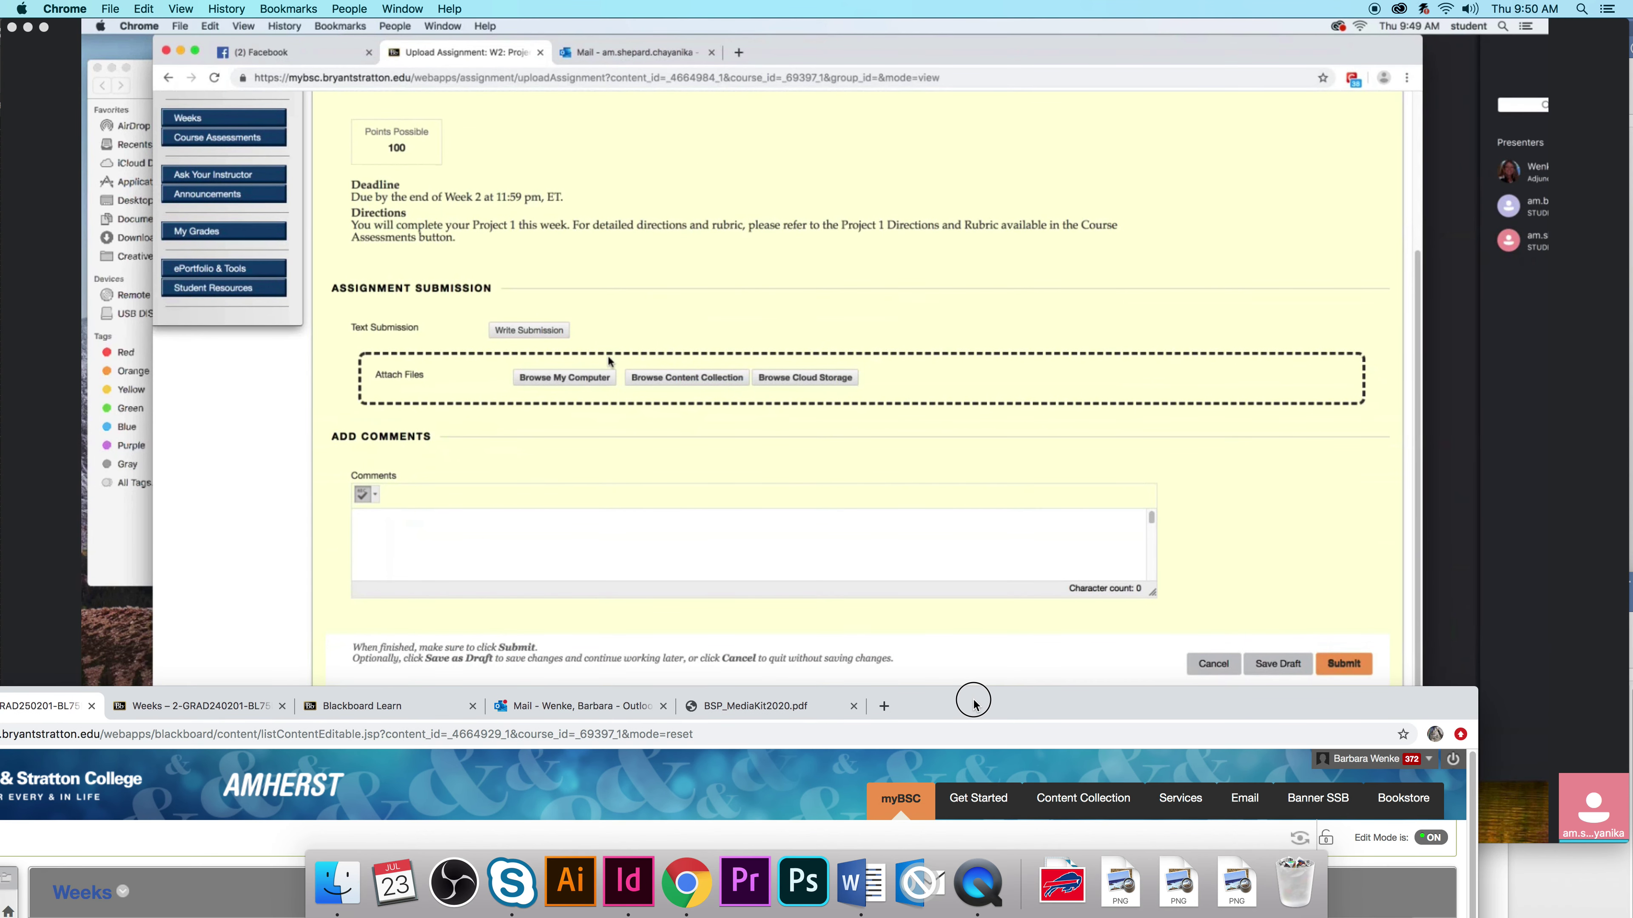
{"action": "left_click_drag", "start_coordinate": [973, 701], "coordinate": [1133, 583]}
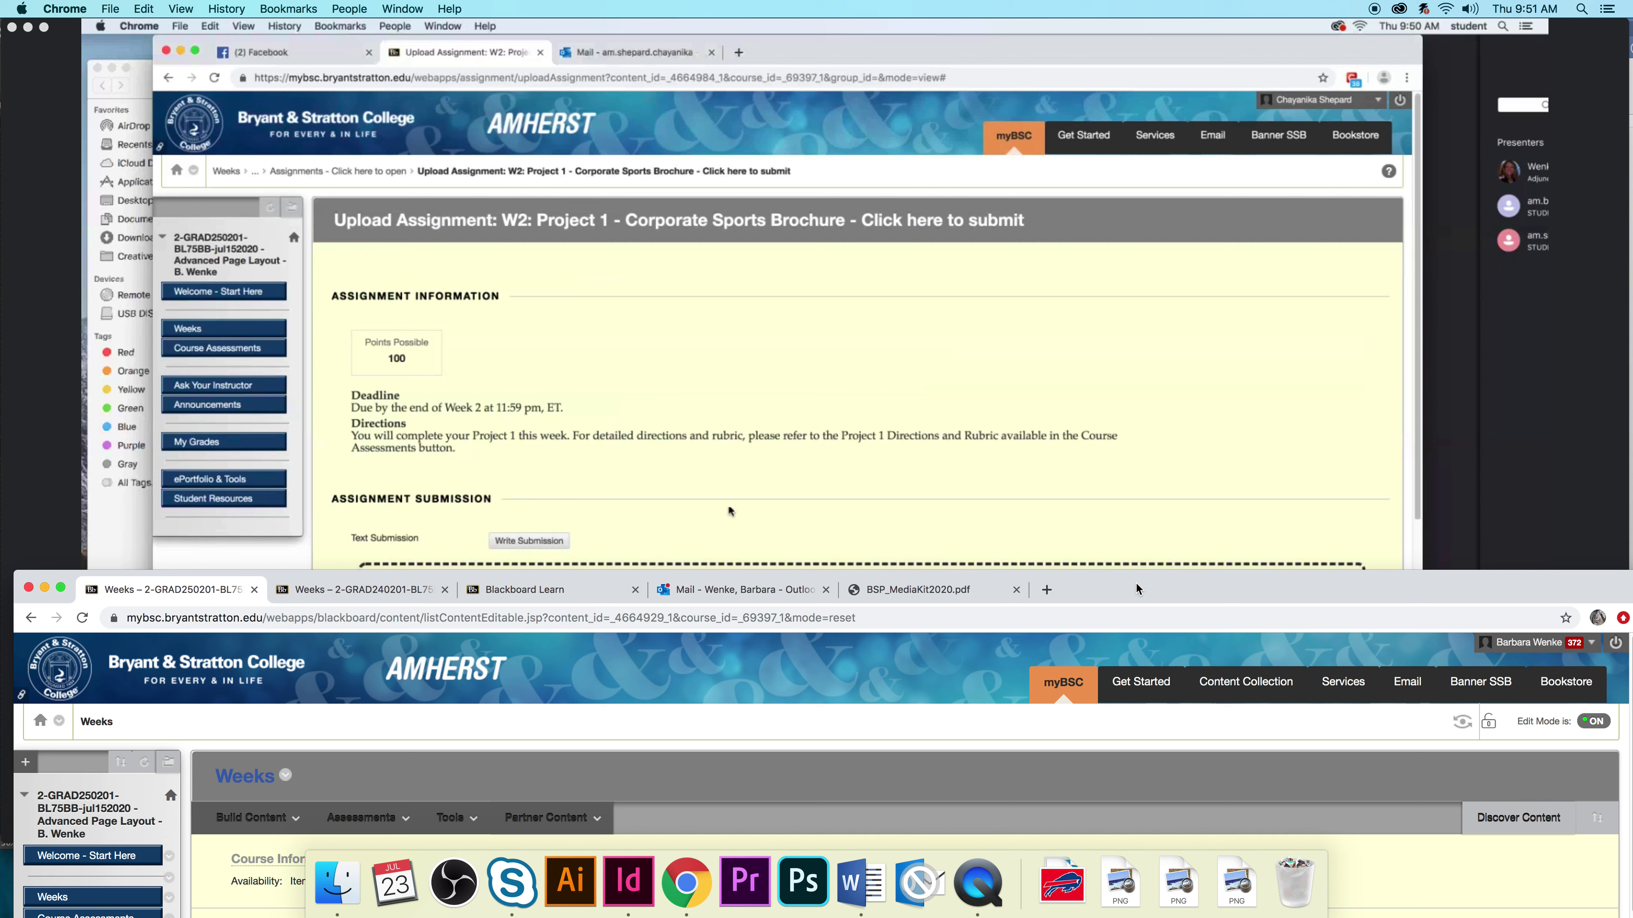
{"action": "scroll", "coordinate": [734, 521], "scroll_direction": "down", "scroll_amount": 3}
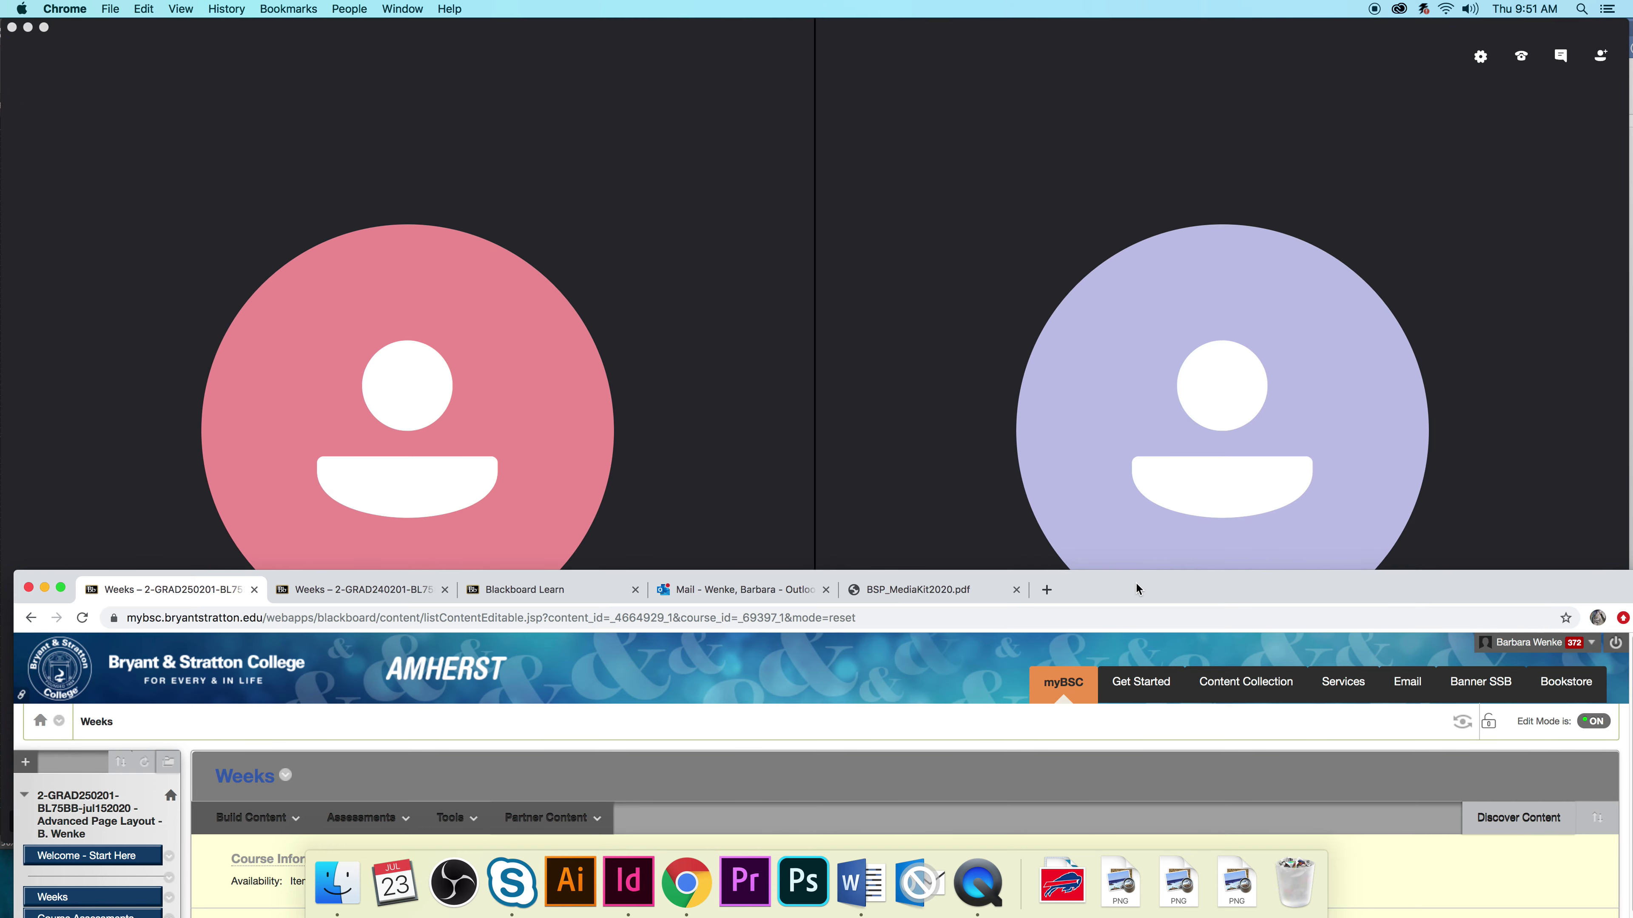
{"action": "left_click_drag", "start_coordinate": [1137, 584], "coordinate": [1101, 10]}
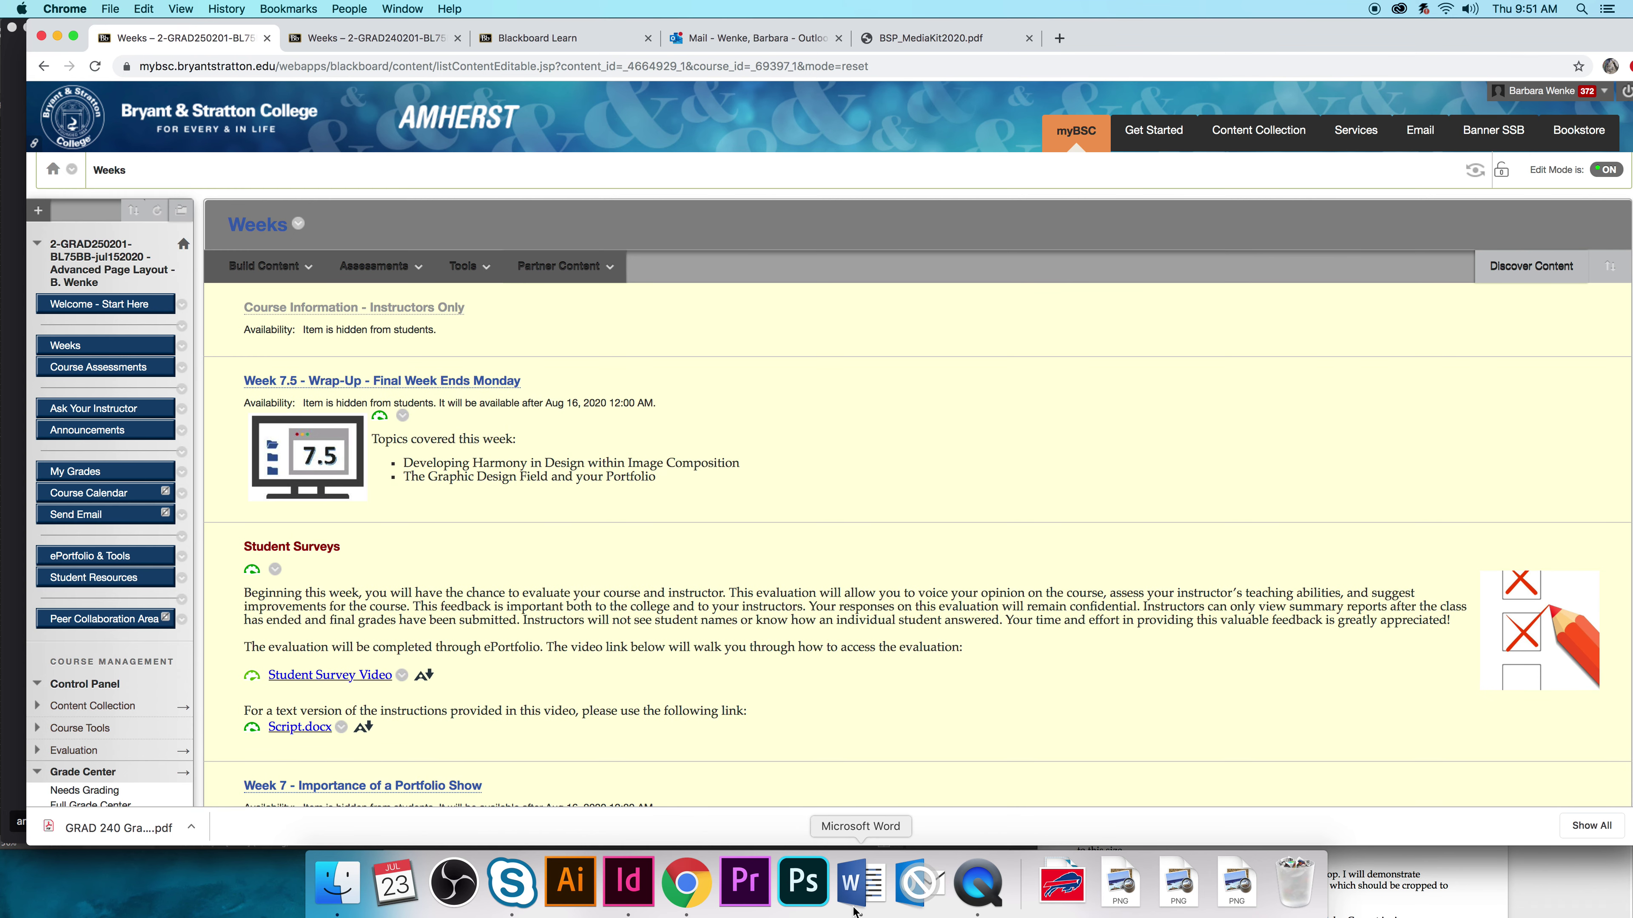
Switch to QuickTime Player, quit it, and name the unsaved screen recording "Project 1 week 2 submit your final".
{"action": "left_click", "coordinate": [977, 882]}
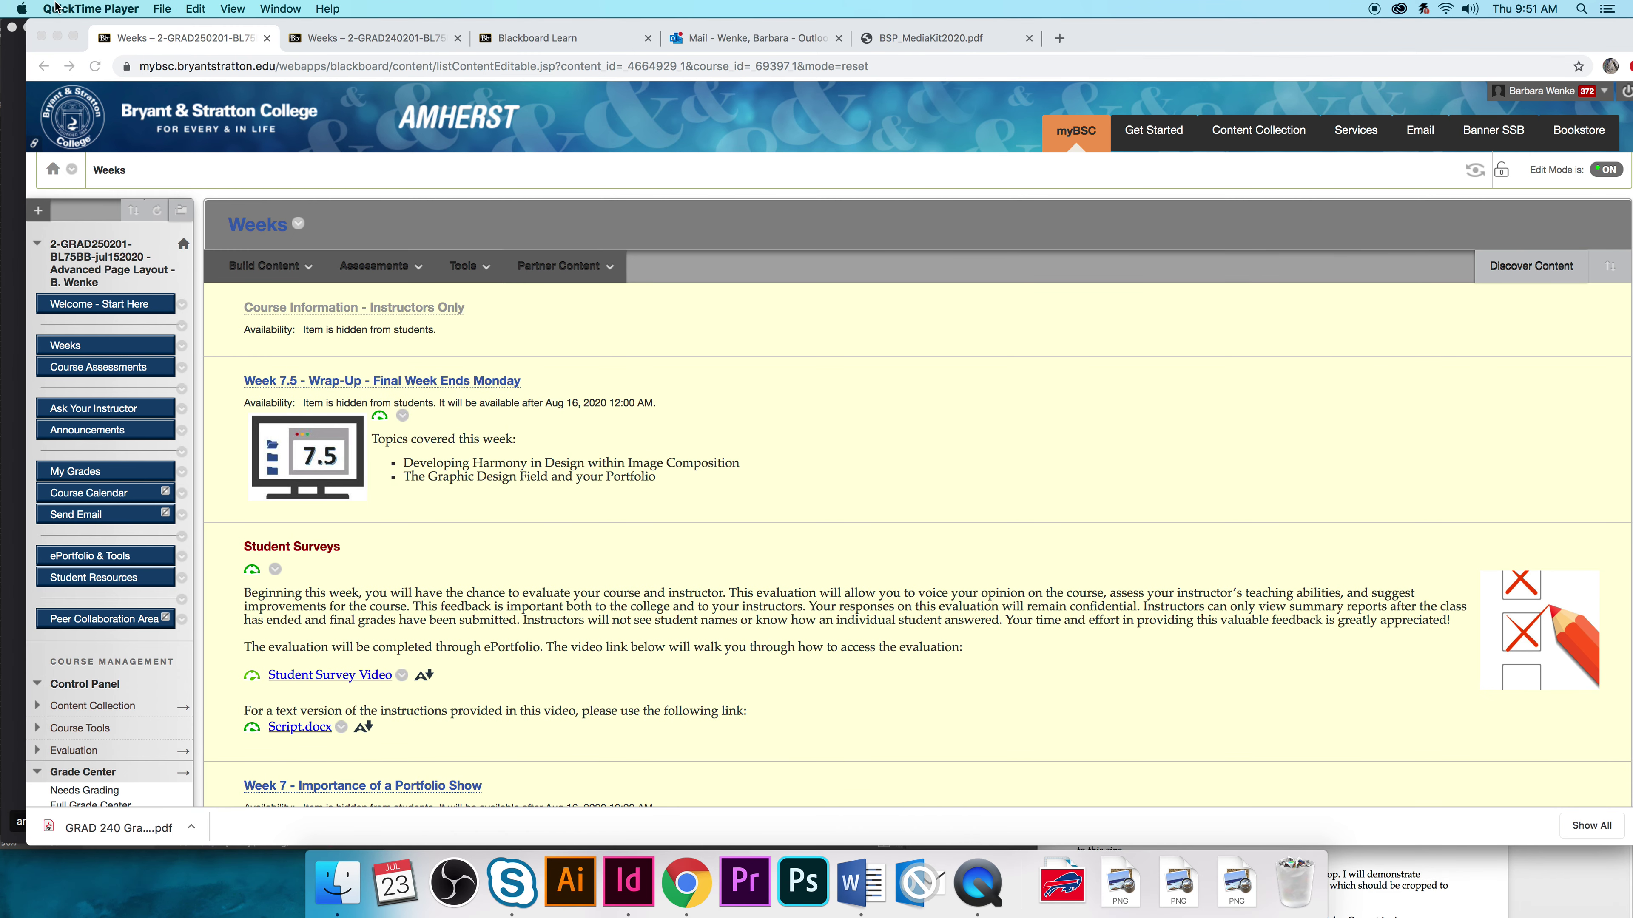
{"action": "left_click", "coordinate": [169, 8]}
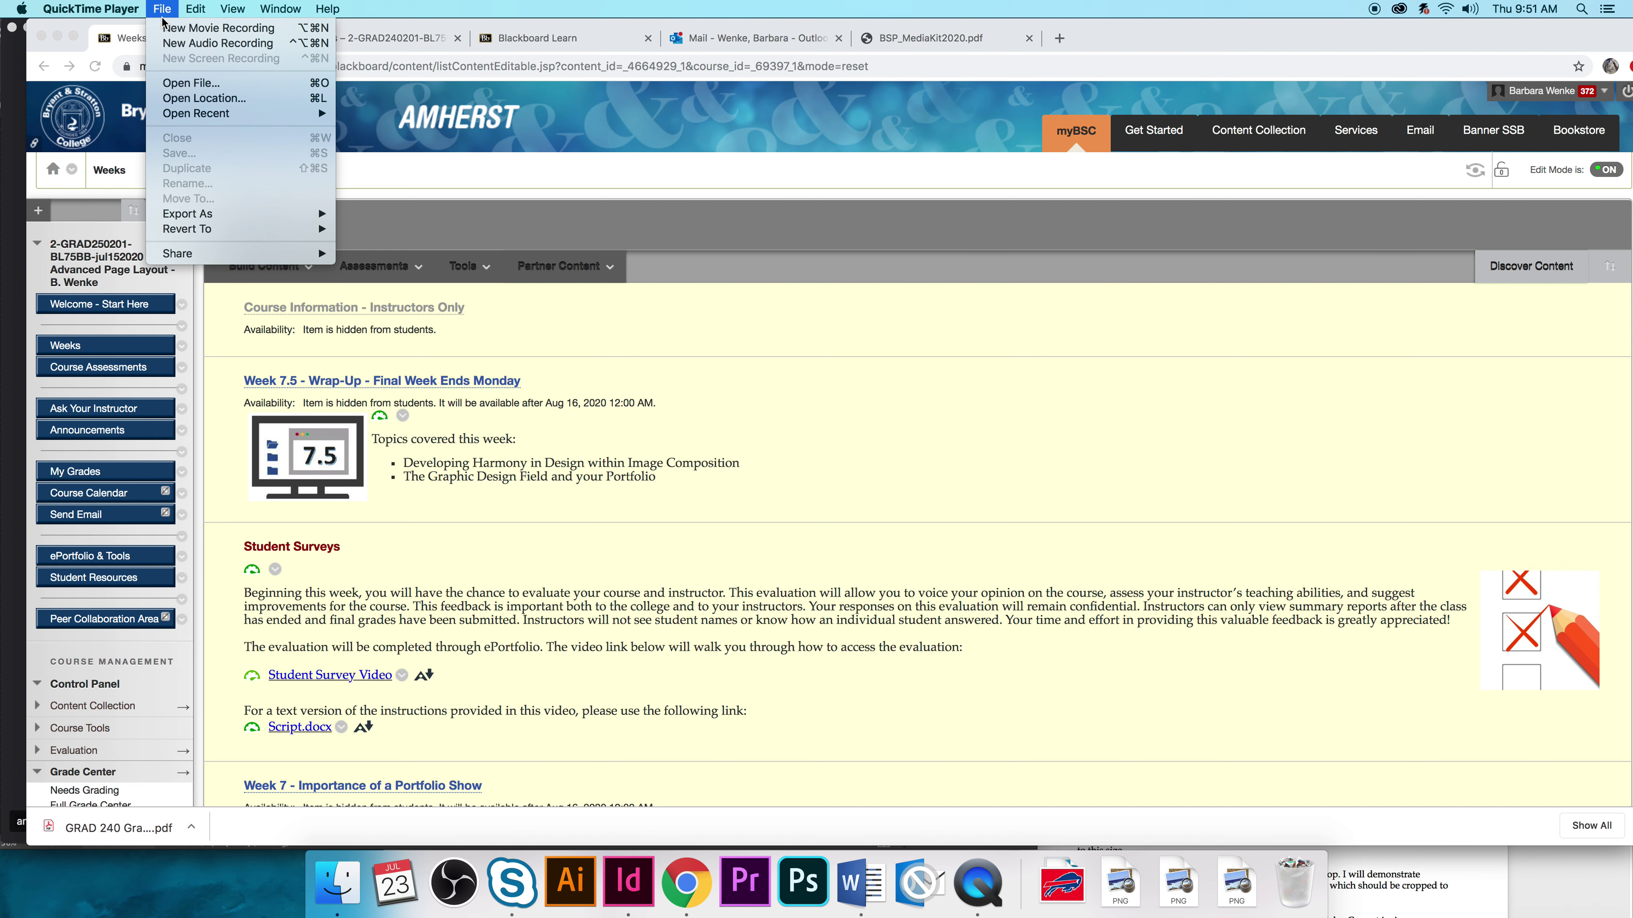
{"action": "mouse_move", "coordinate": [90, 9]}
{"action": "left_click", "coordinate": [111, 133]}
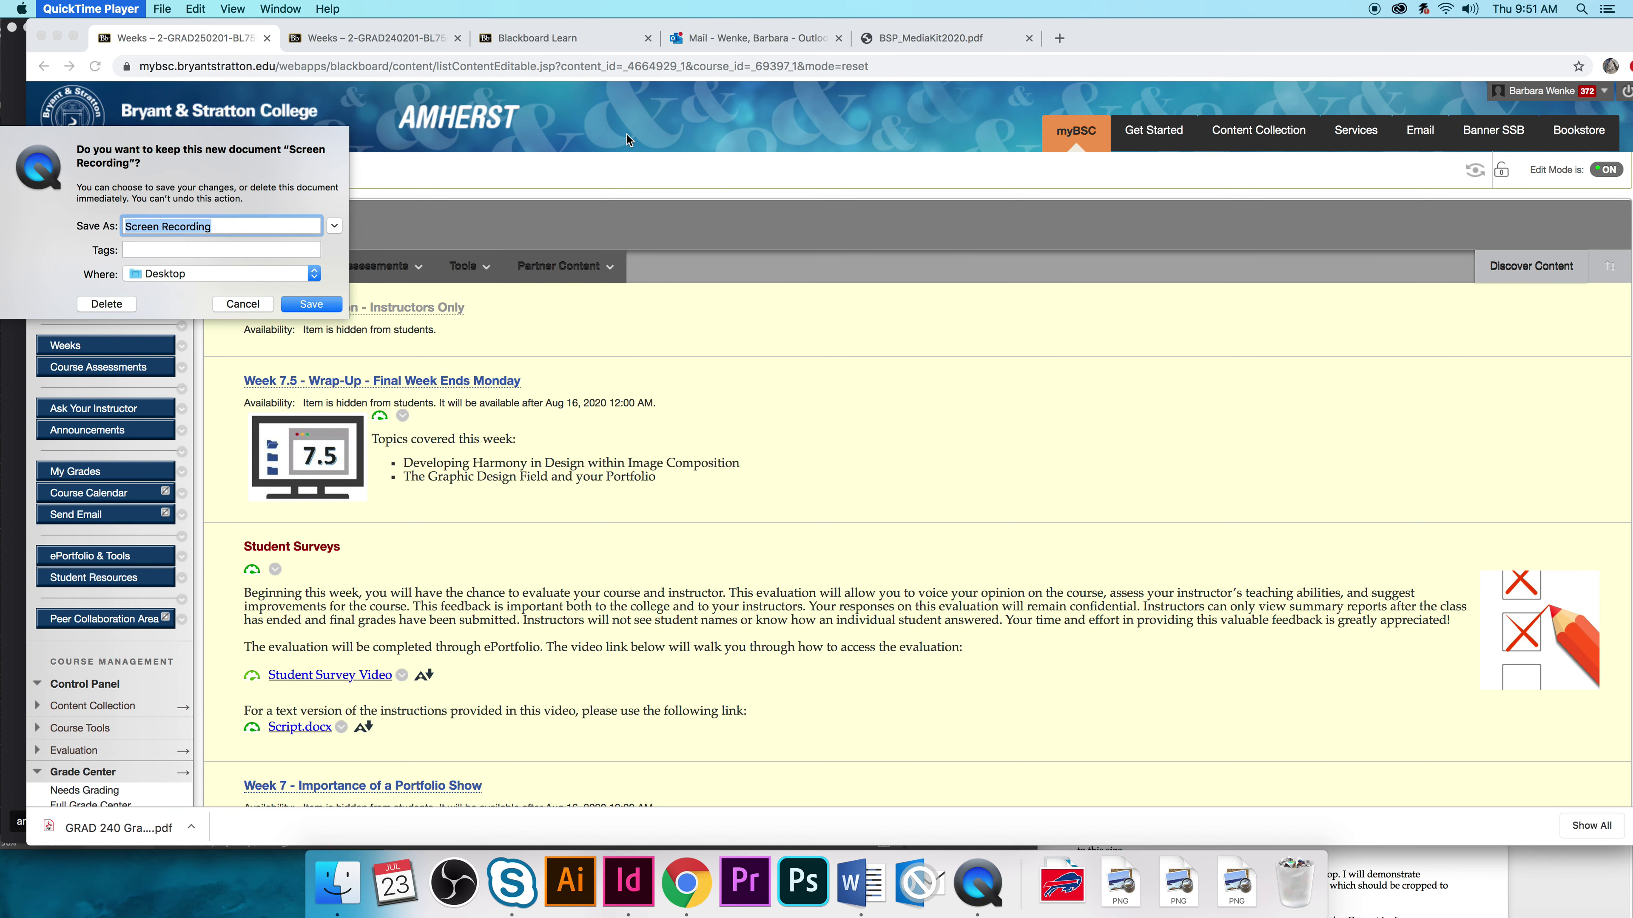
{"action": "type", "text": "Project 1 week 2 submit"}
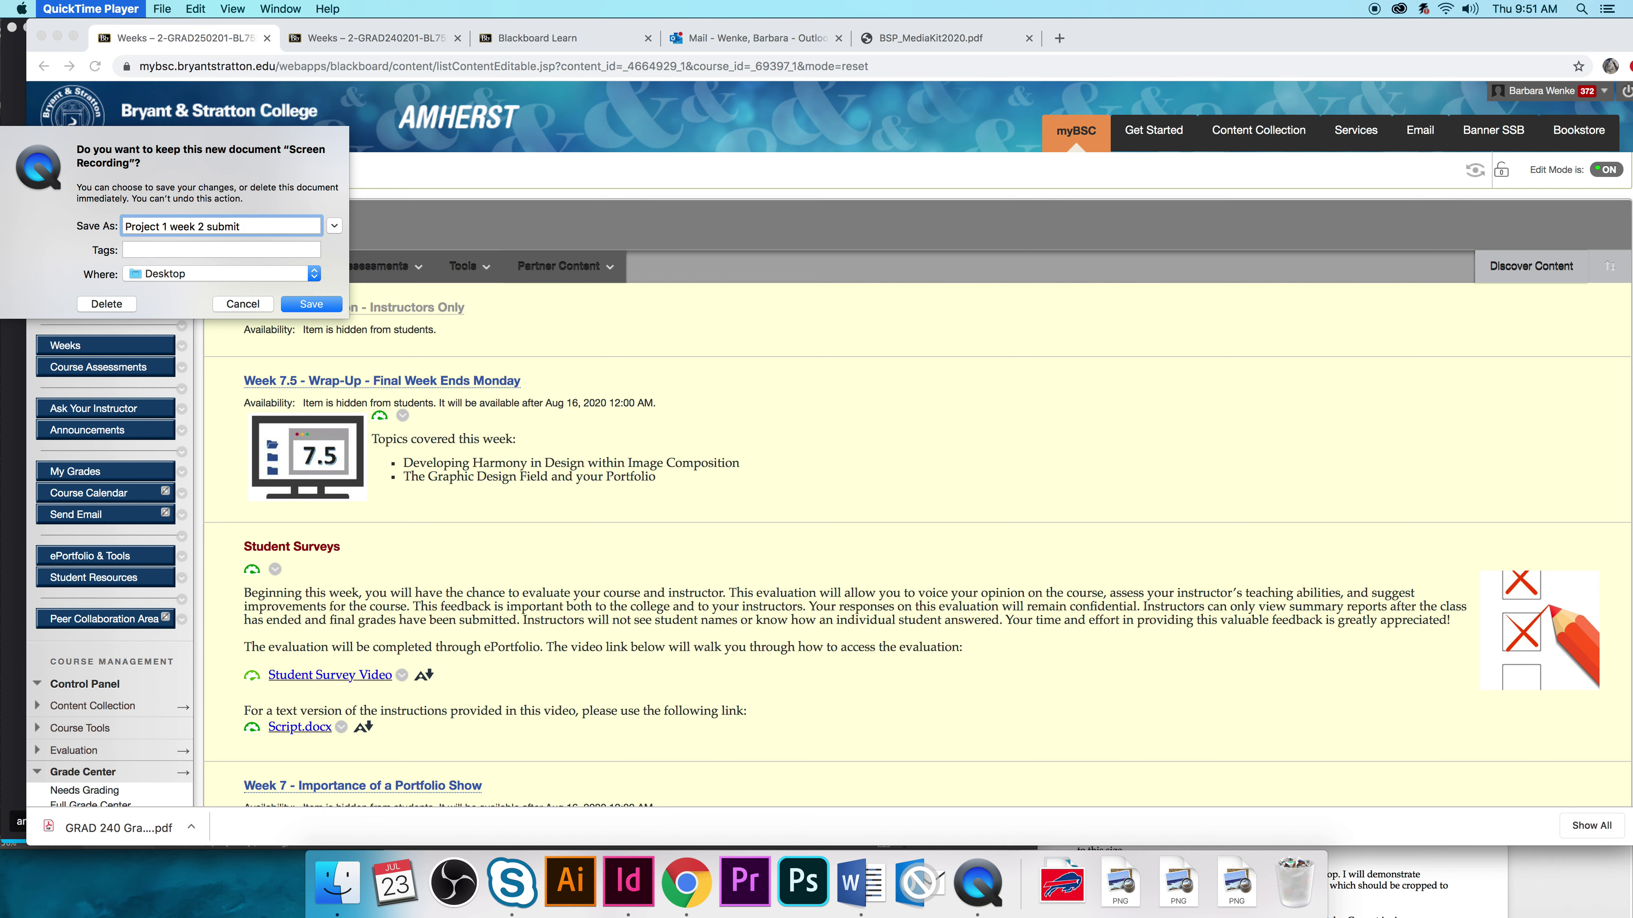
{"action": "type", "text": " your final"}
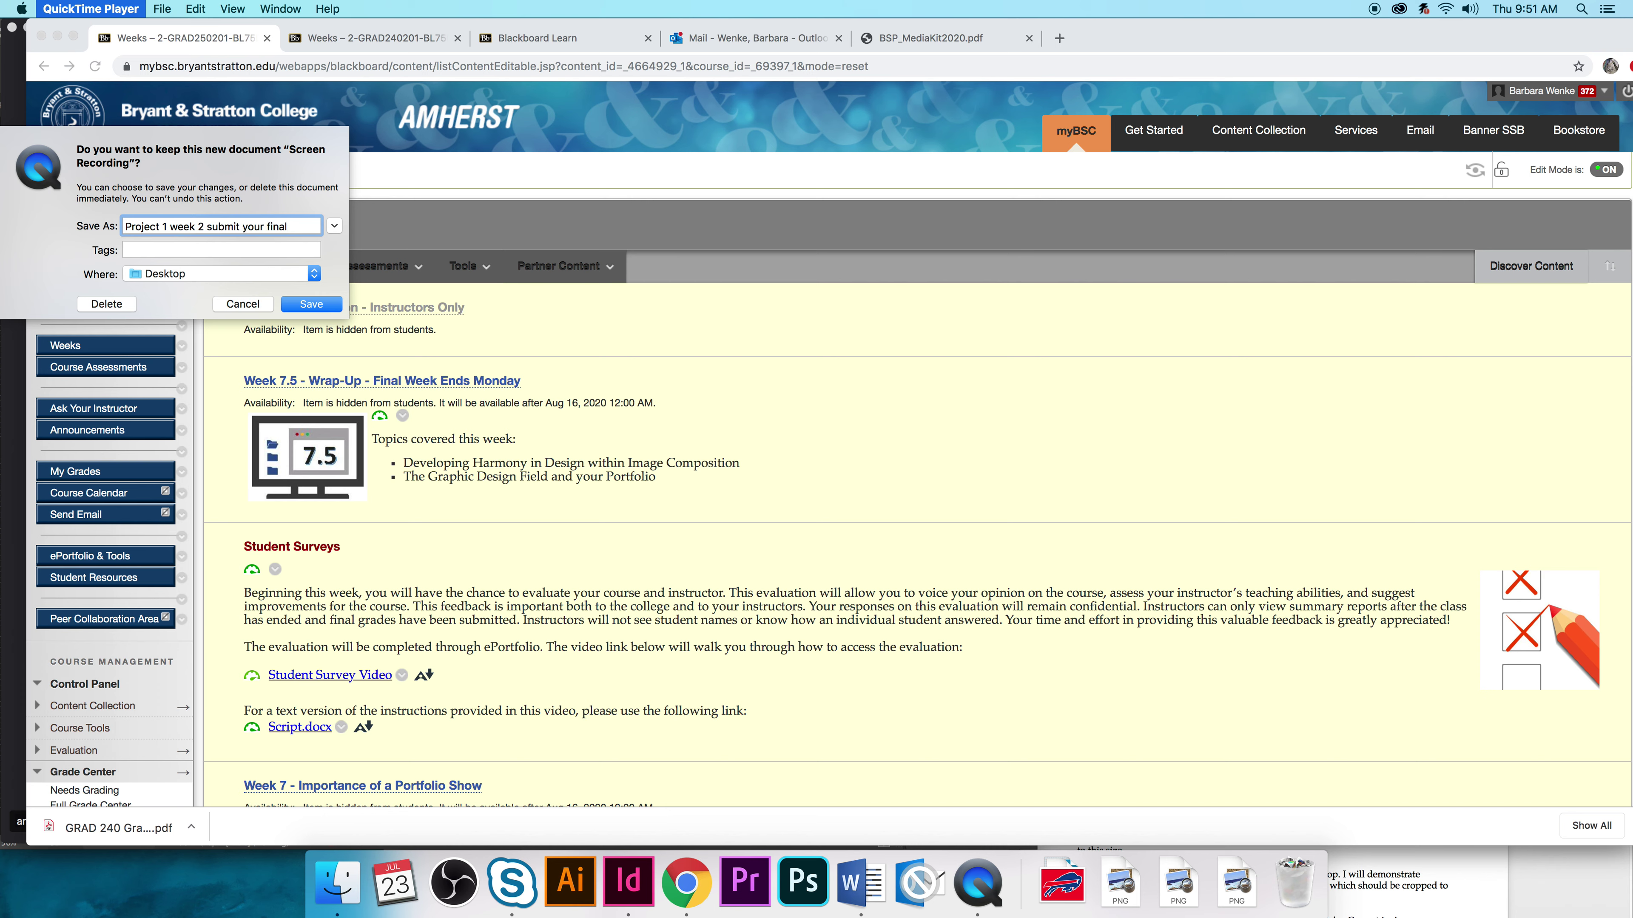